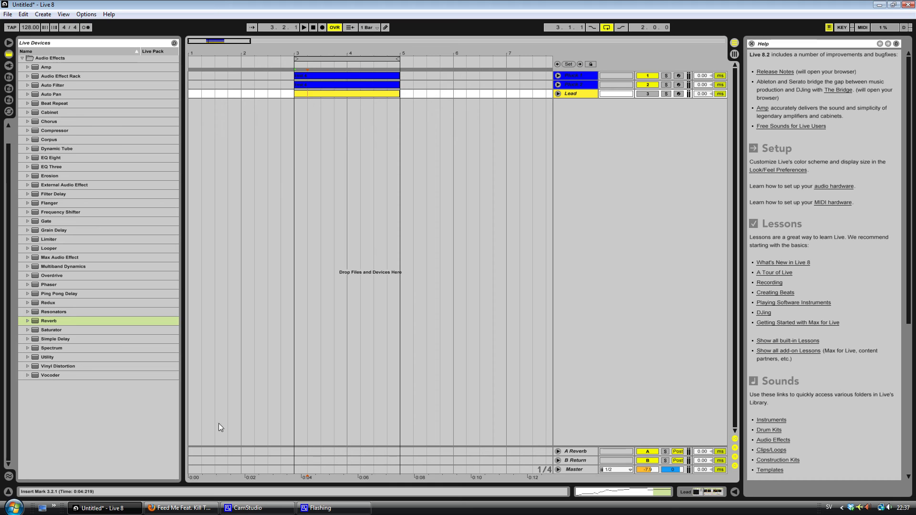
Rewind the Muscle Rollers reference video, lower its volume, then pause it and return to Live.
click(181, 508)
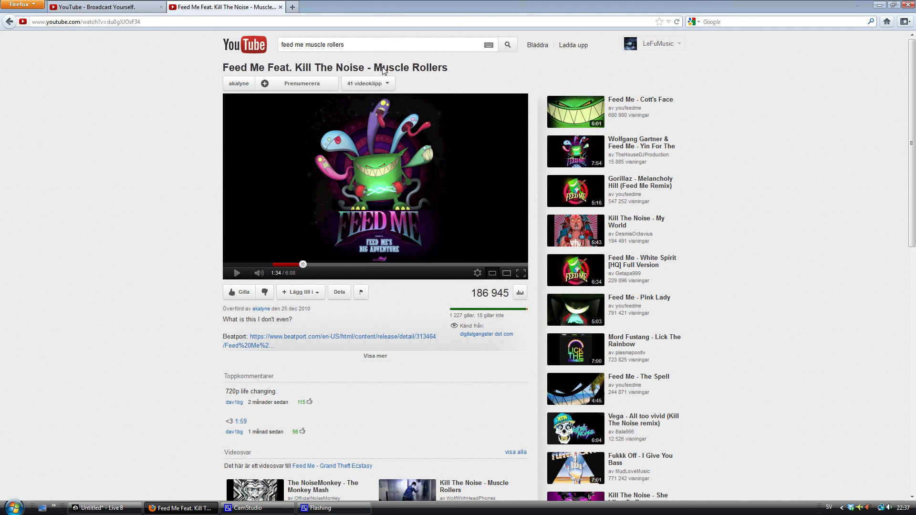
click(276, 264)
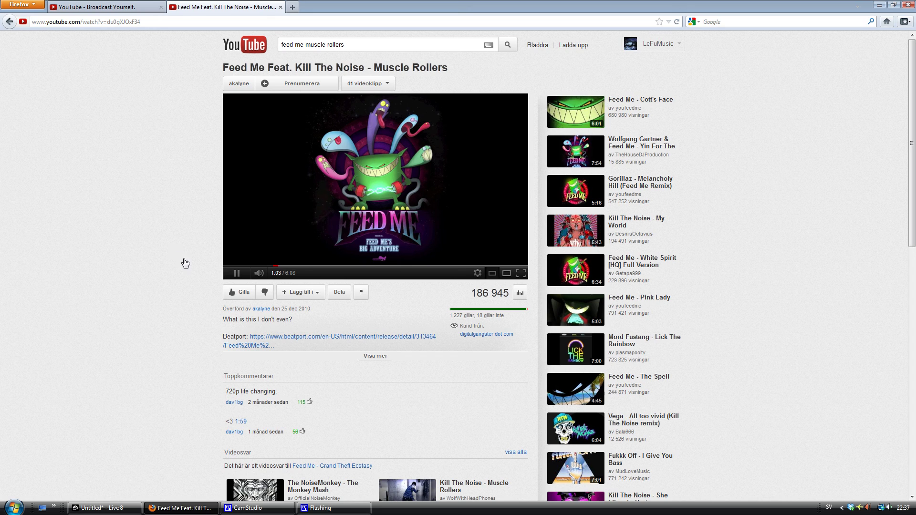
mouse_move(288, 277)
drag(288, 275, 280, 274)
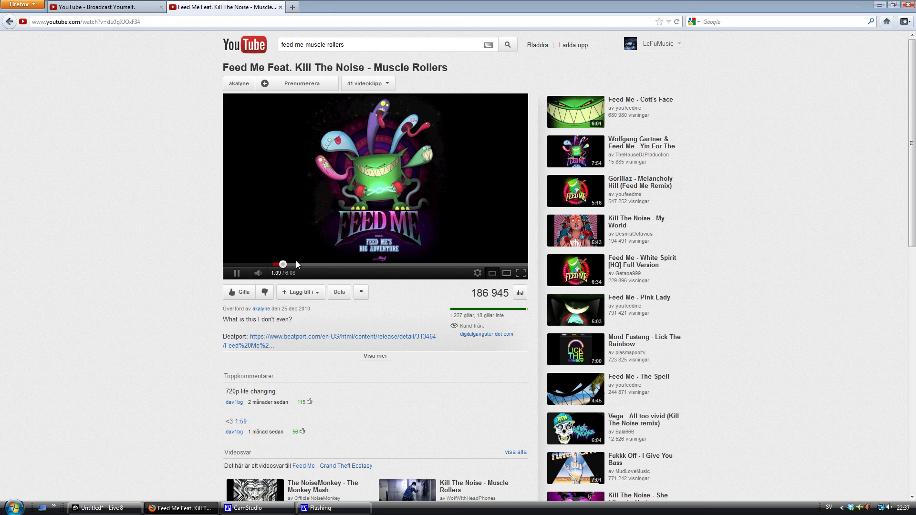
mouse_move(280, 277)
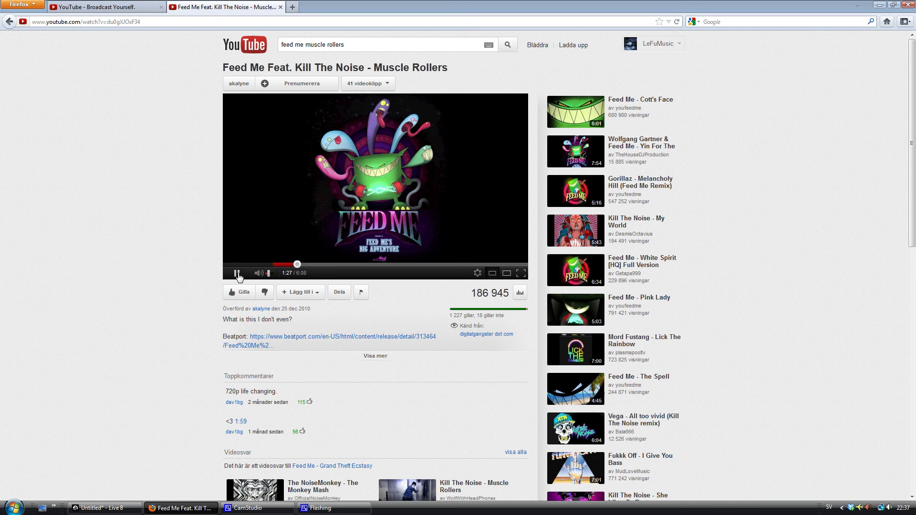
key(space)
click(105, 508)
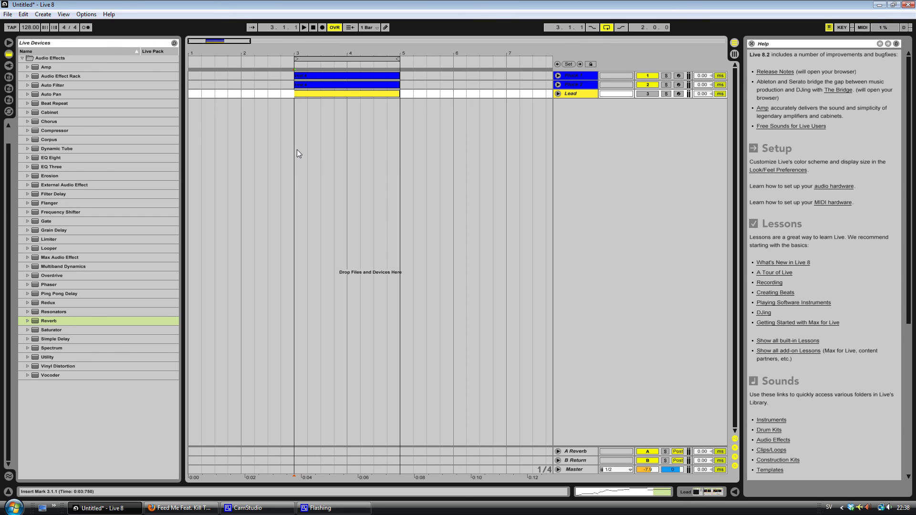
Play and stop the arrangement, select Pluck 1, replay from bar 3, and show its devices.
key(space)
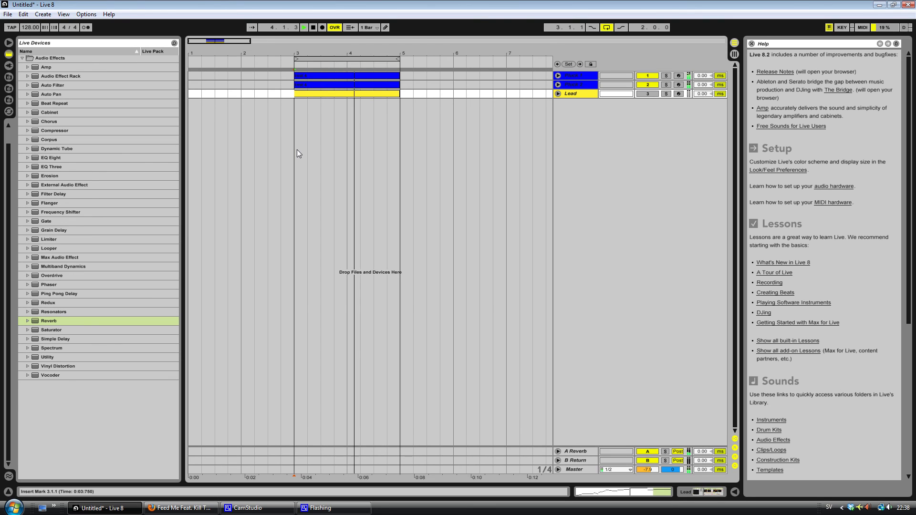
key(space)
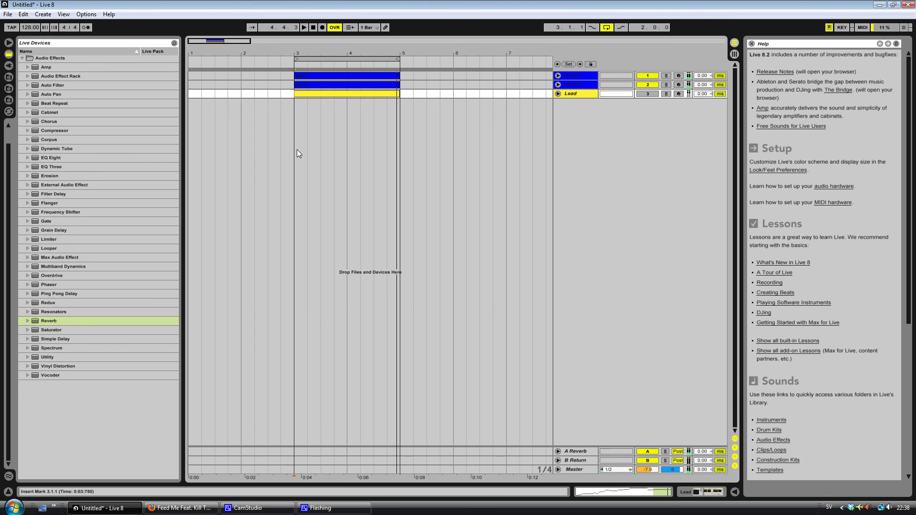
click(582, 76)
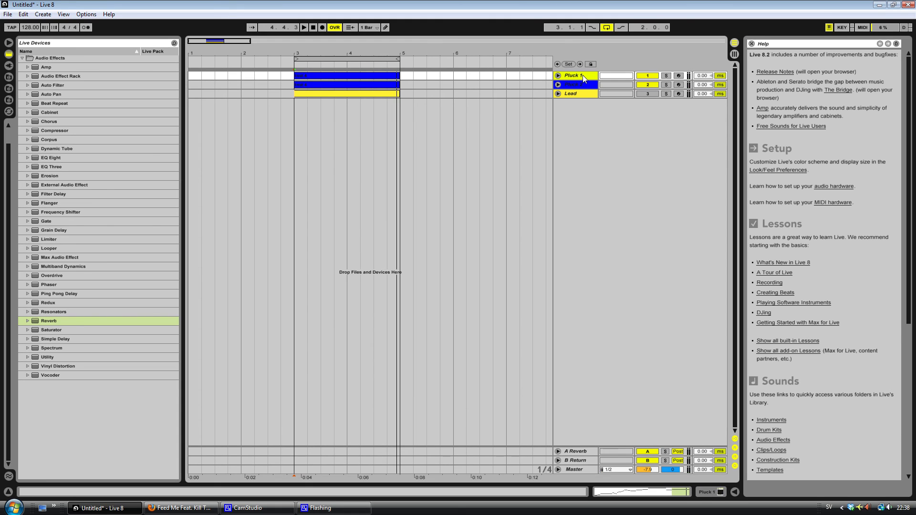
click(648, 96)
key(space)
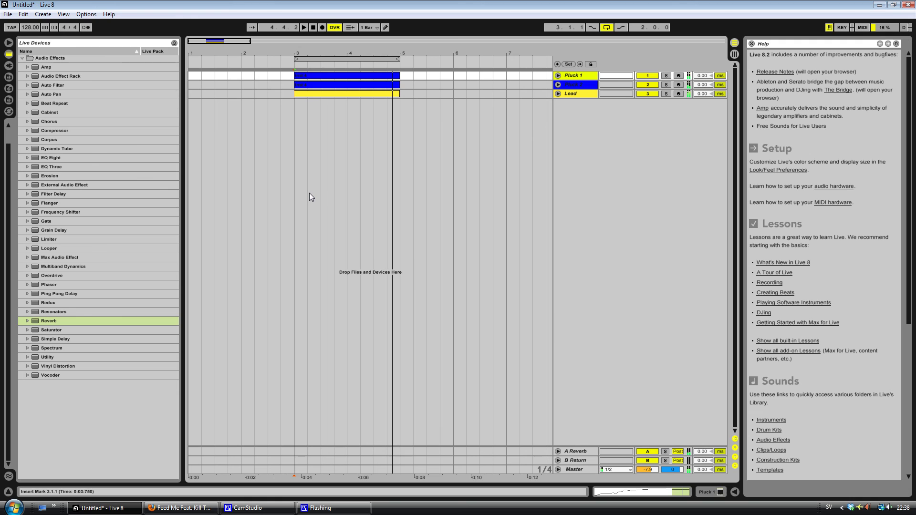
double_click(587, 75)
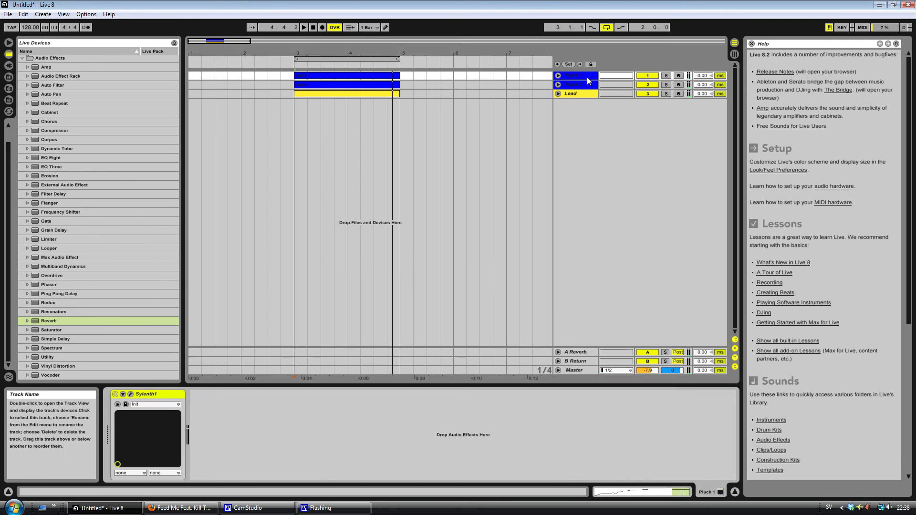
Open Pluck 1's Sylenth1, move it left, and raise Osc A1 octave from -3 to -2.
click(131, 394)
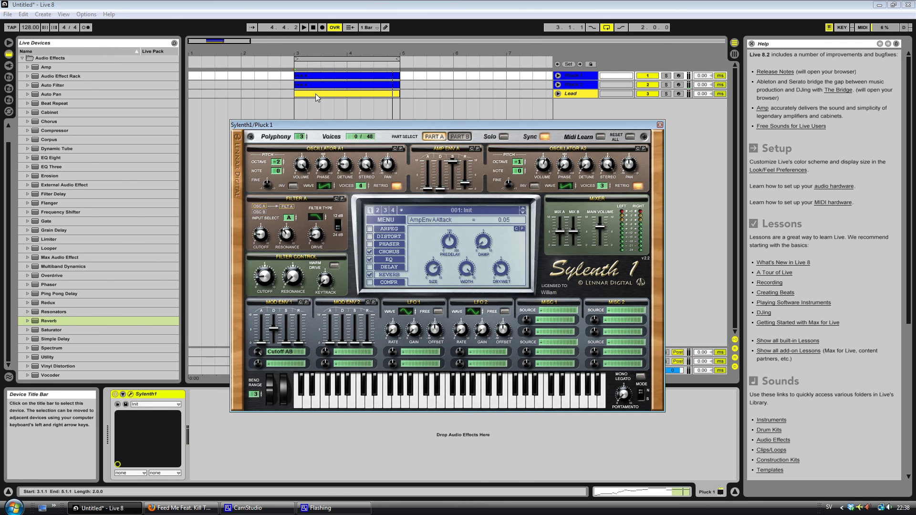
drag(370, 125, 330, 121)
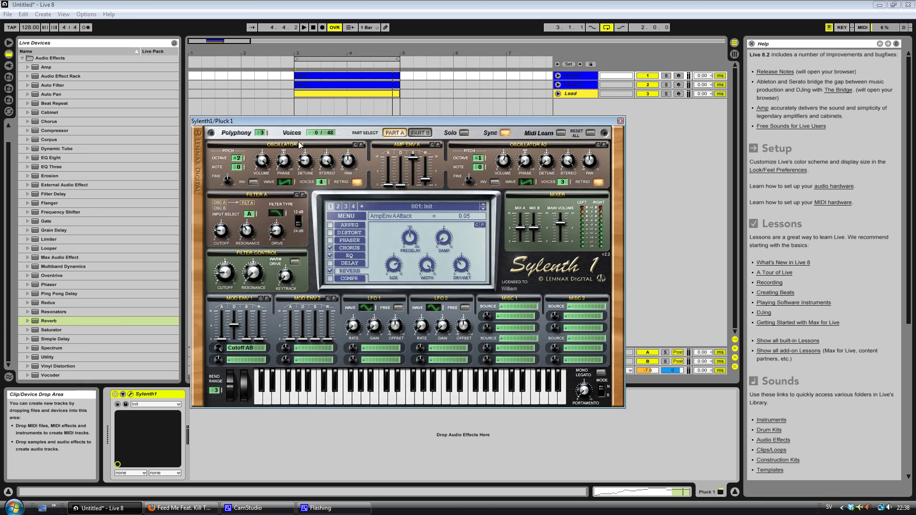
click(420, 133)
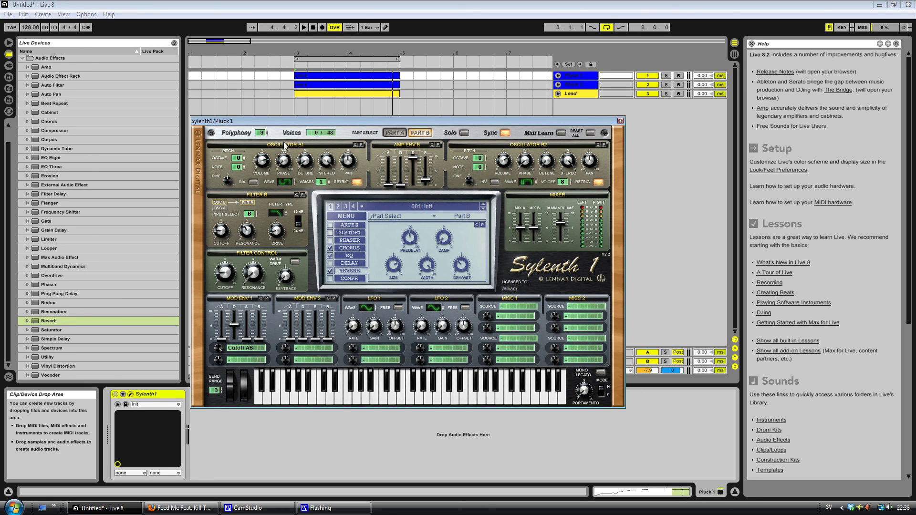
click(400, 135)
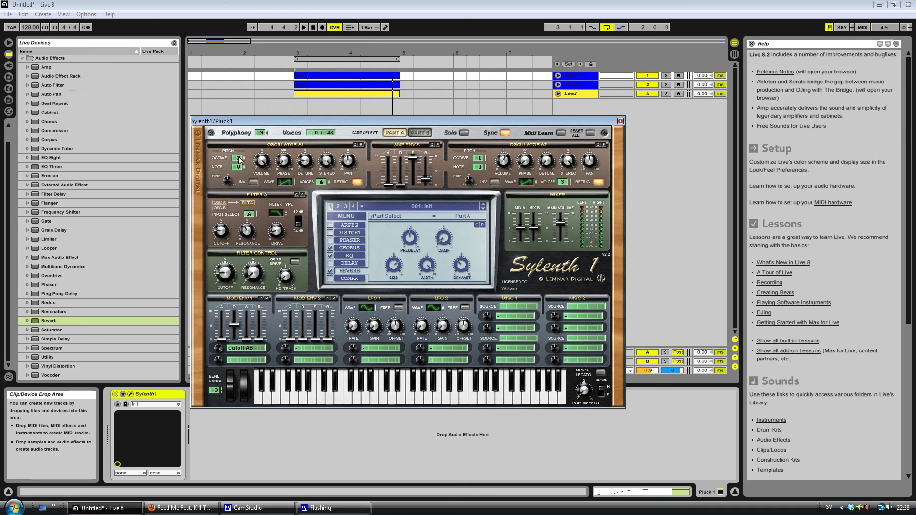
scroll(238, 161, up, 2)
click(419, 133)
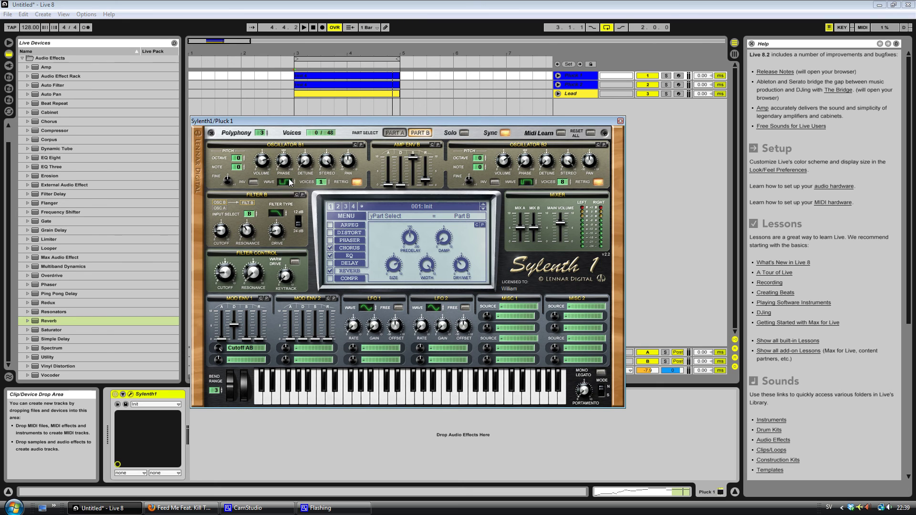
Compare Part A with Part B, set Osc B2 volume to 6.48, and move the window up-left.
click(395, 135)
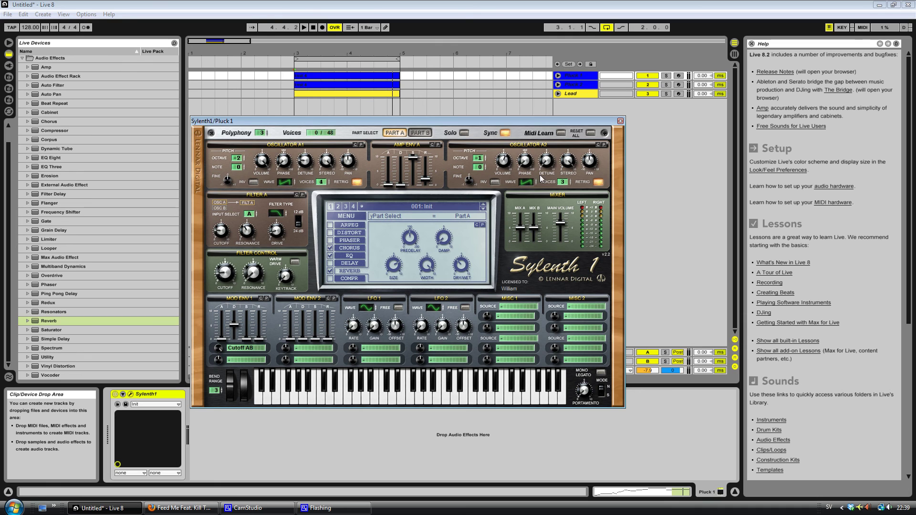
click(420, 133)
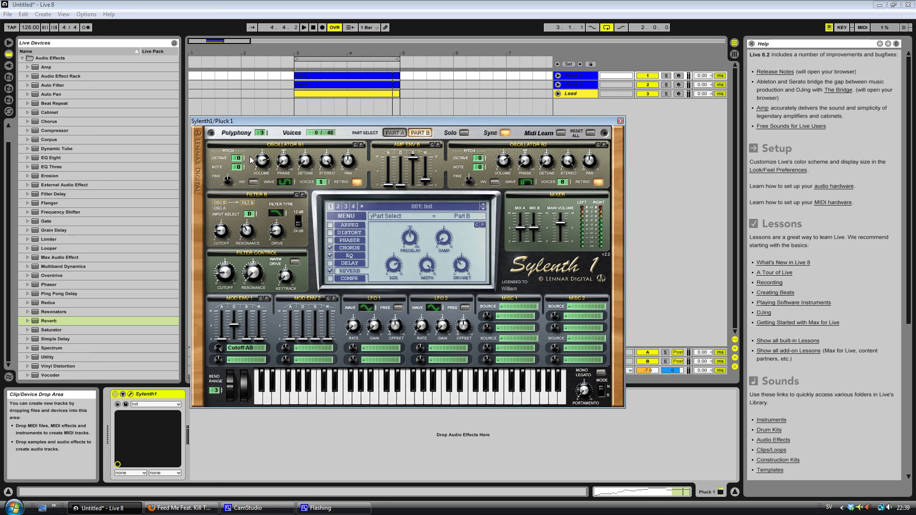
click(507, 162)
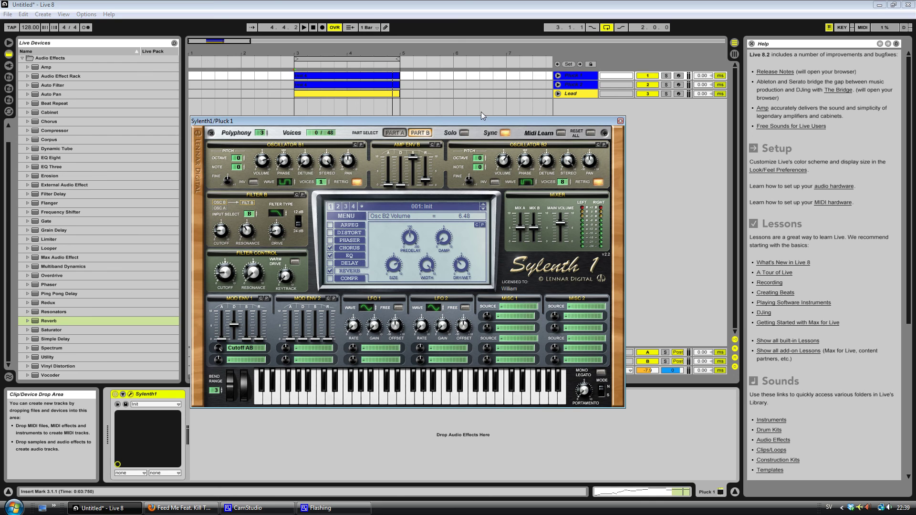
drag(477, 119, 464, 93)
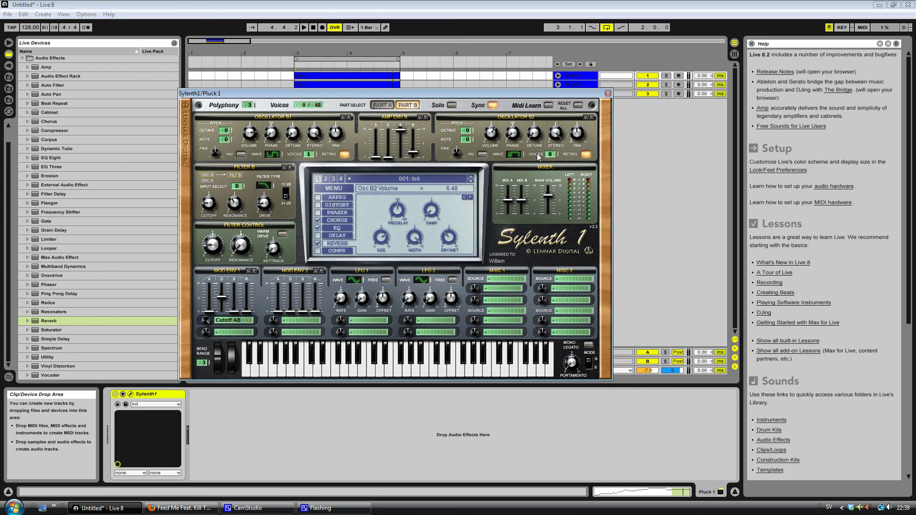
Raise Filter B drive from 1.05 to 1.10, then glance at Part A and return to Part B.
click(265, 205)
drag(265, 205, 266, 189)
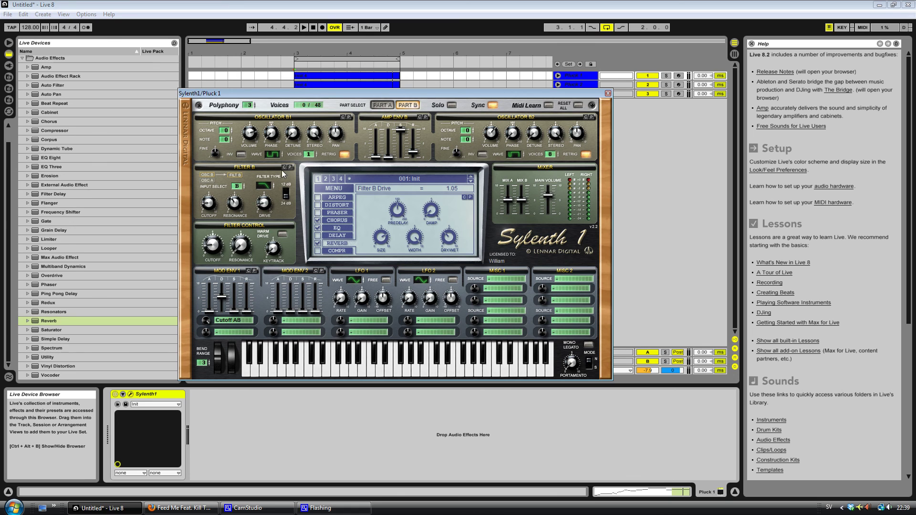
click(388, 106)
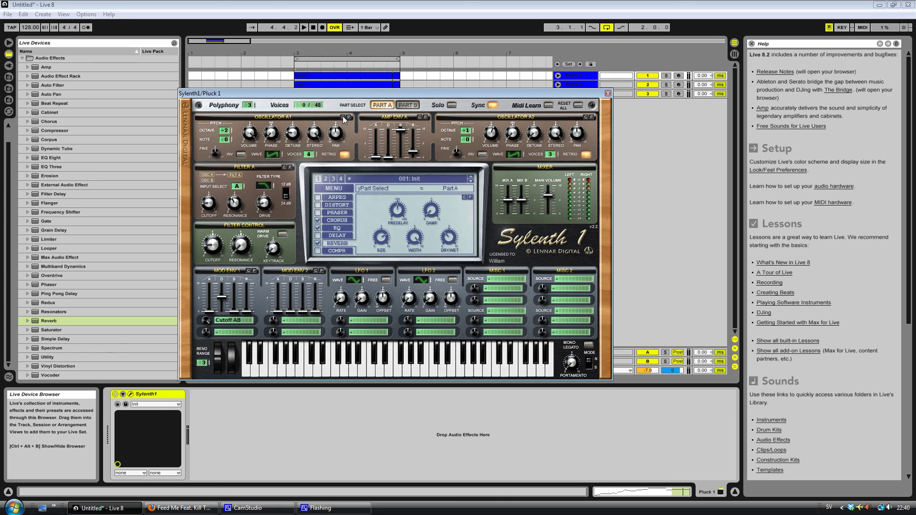
click(406, 106)
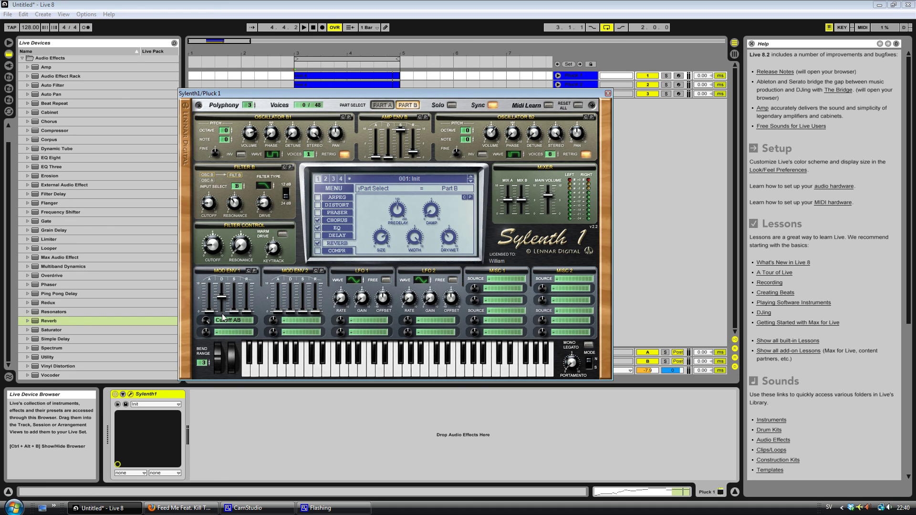
Audition the pluck while settling Mod Env 1 decay at about 5.17, keeping the Cutoff AB destination.
drag(214, 305, 217, 329)
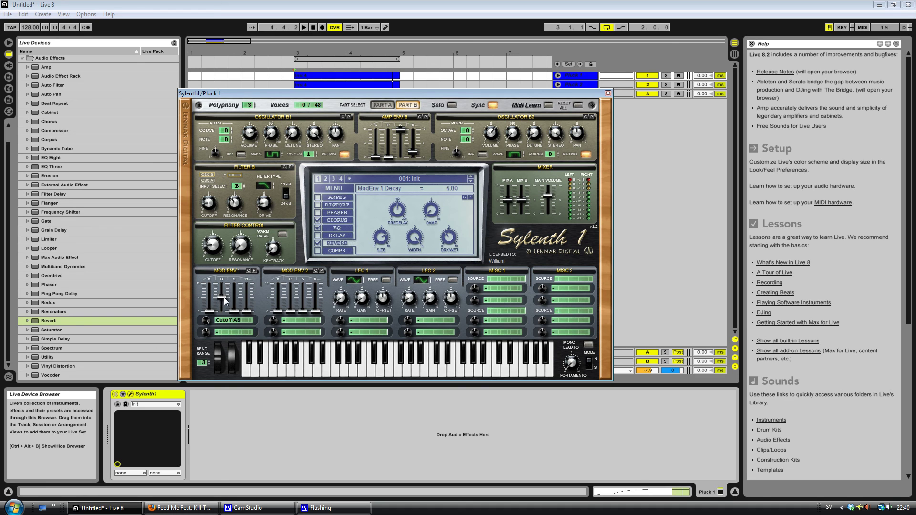
click(316, 374)
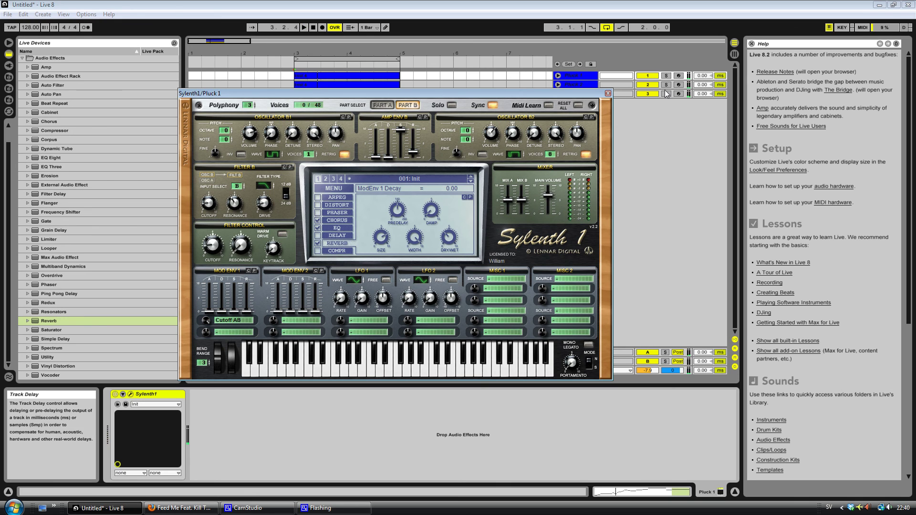
click(645, 93)
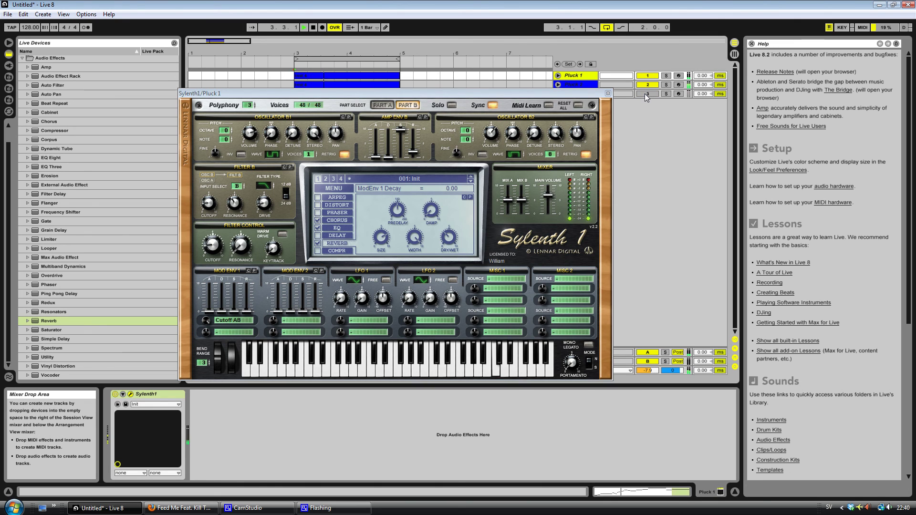
drag(221, 310, 221, 259)
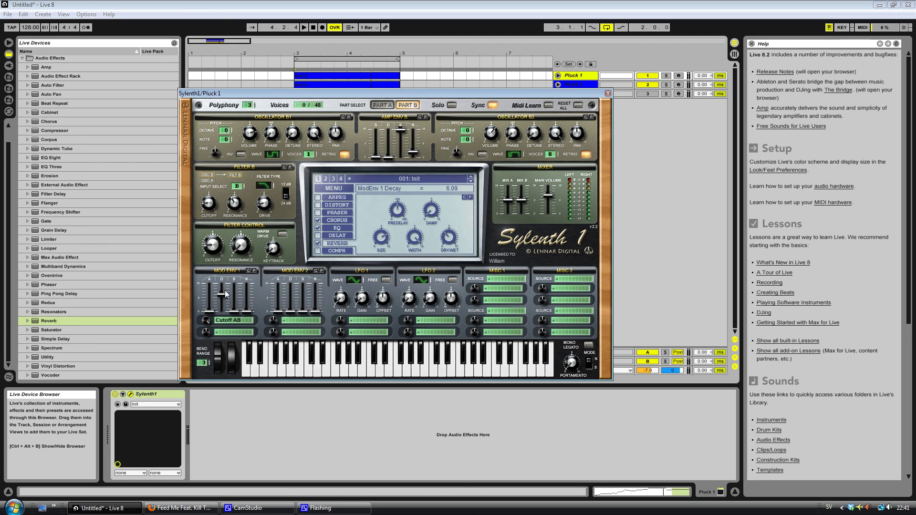
drag(222, 299, 205, 333)
click(217, 323)
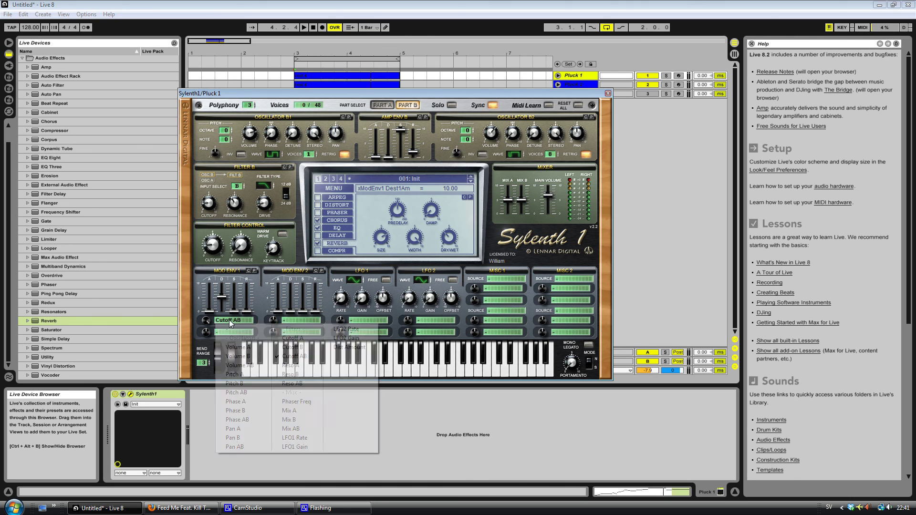
click(282, 213)
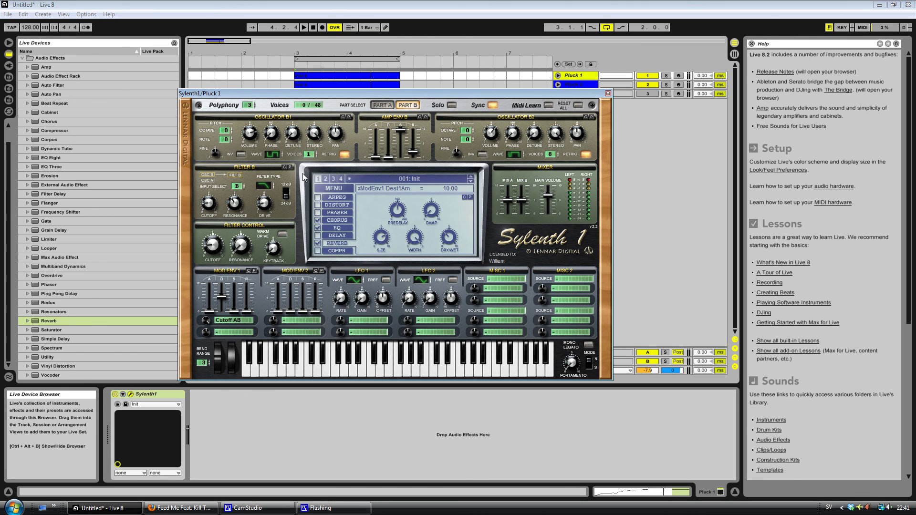
Lower the Sylenth1 chorus dry/wet to about 24 %.
click(381, 105)
click(407, 106)
click(340, 220)
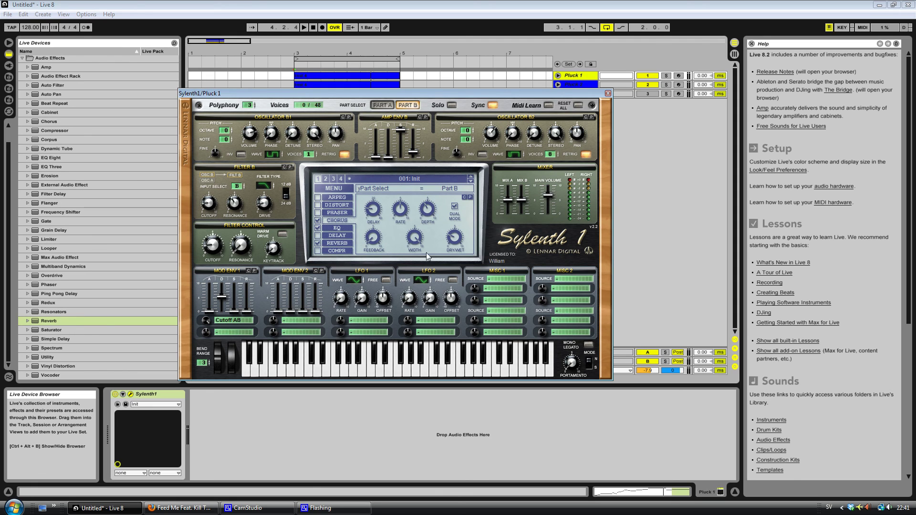
click(456, 235)
drag(456, 236, 457, 240)
Boost the EQ treble to 4.21 dB and go back to the Reverb effect page.
click(337, 228)
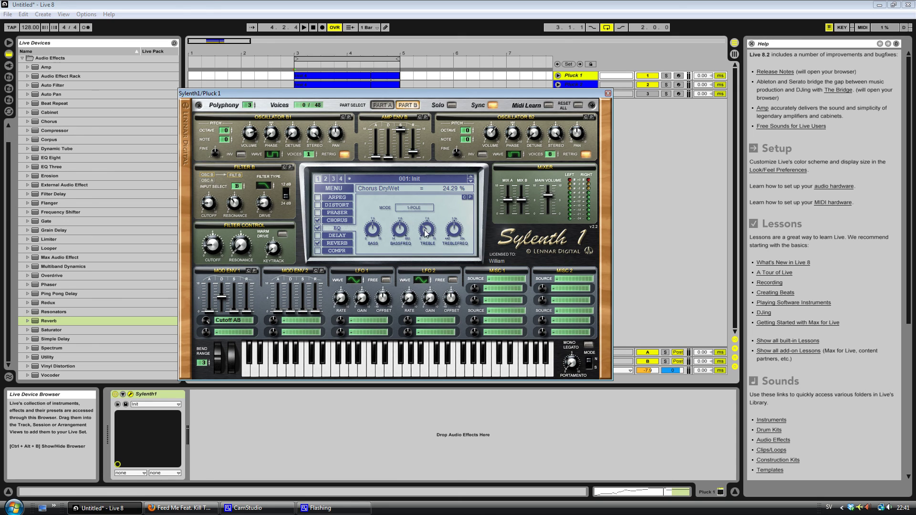
drag(426, 233, 426, 225)
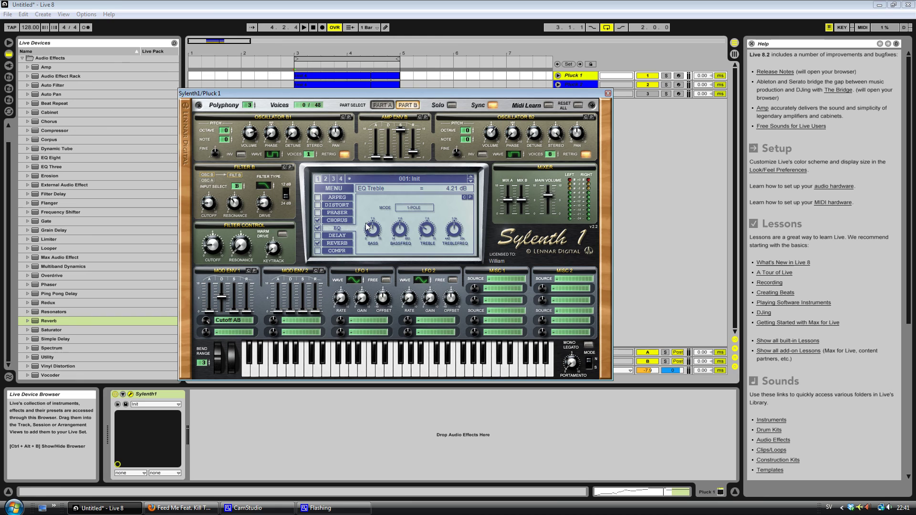
click(341, 242)
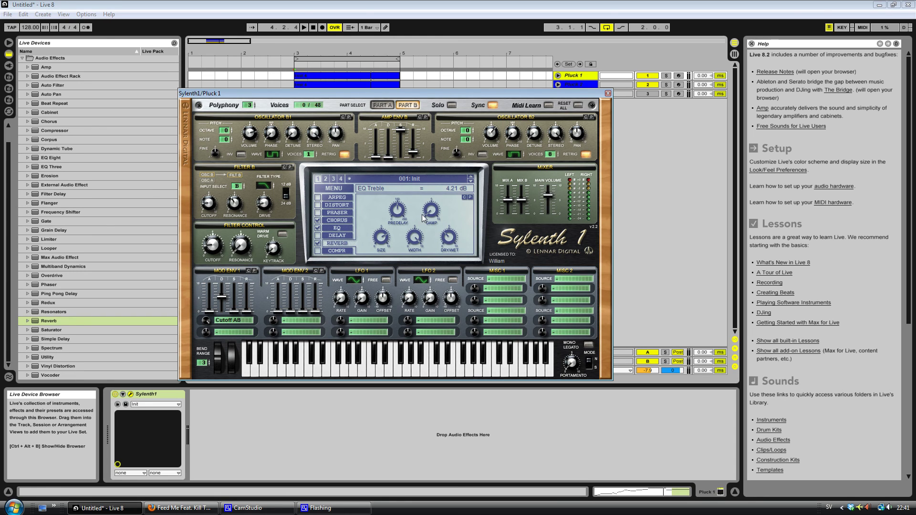
Check that the A Reverb return's Reverb device stays at 100 % dry/wet.
drag(574, 93, 490, 90)
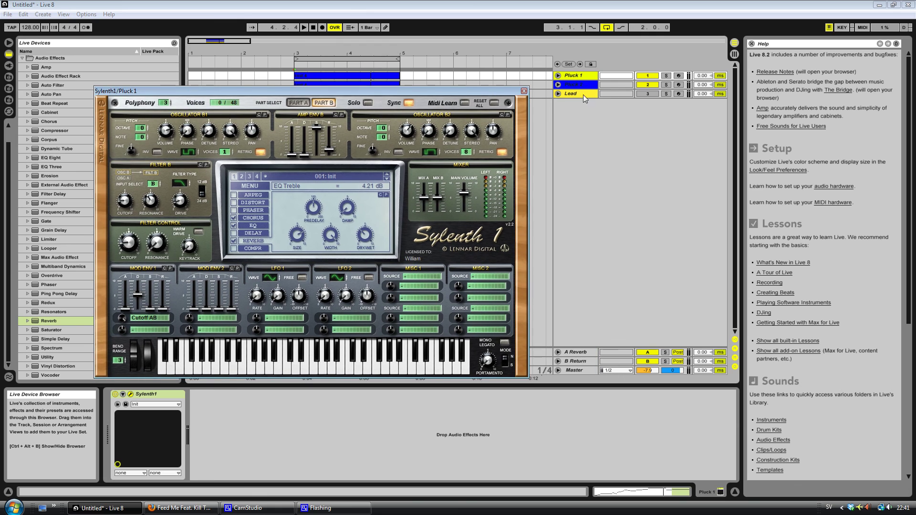
click(577, 351)
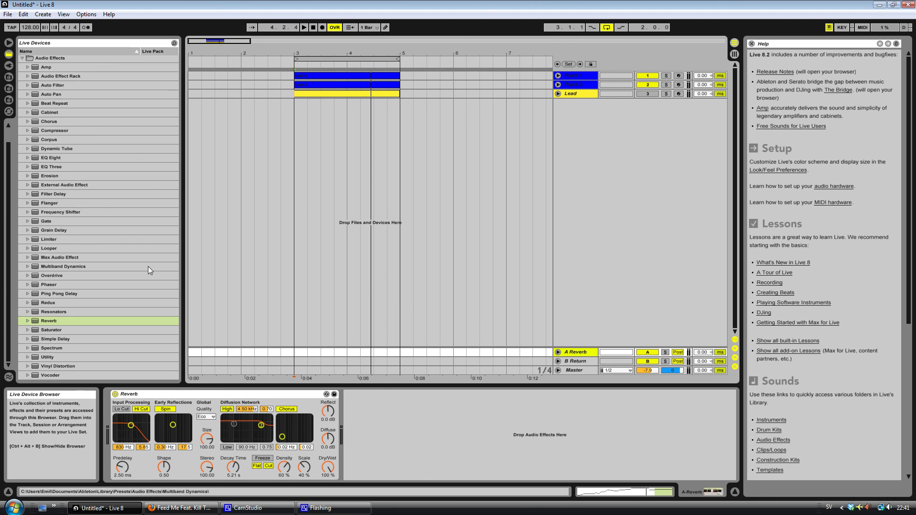
click(570, 361)
click(566, 353)
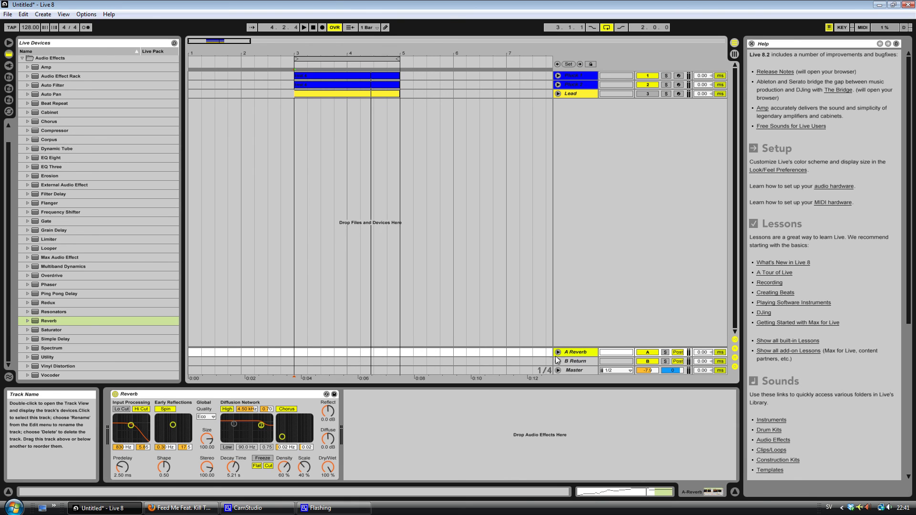
click(324, 466)
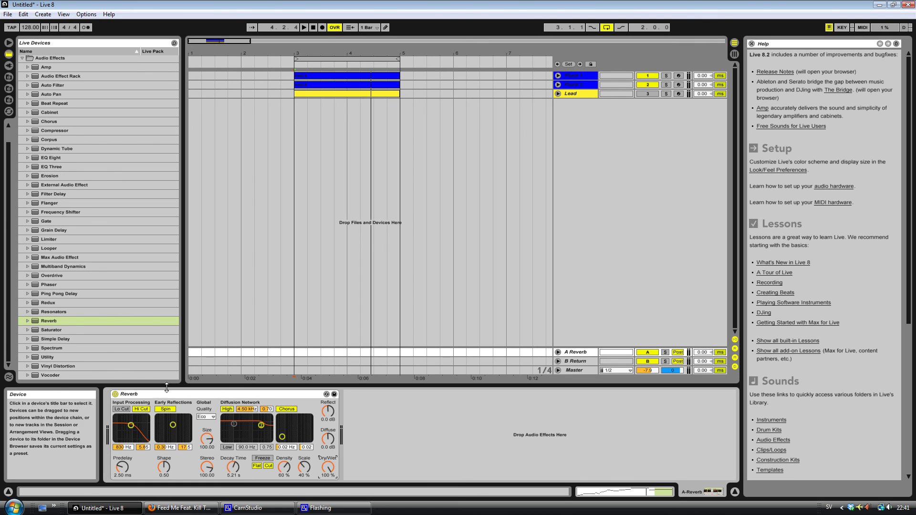
Set Pluck 1's A Reverb send to -13.4 dB while listening, then fold the track.
click(574, 76)
click(558, 76)
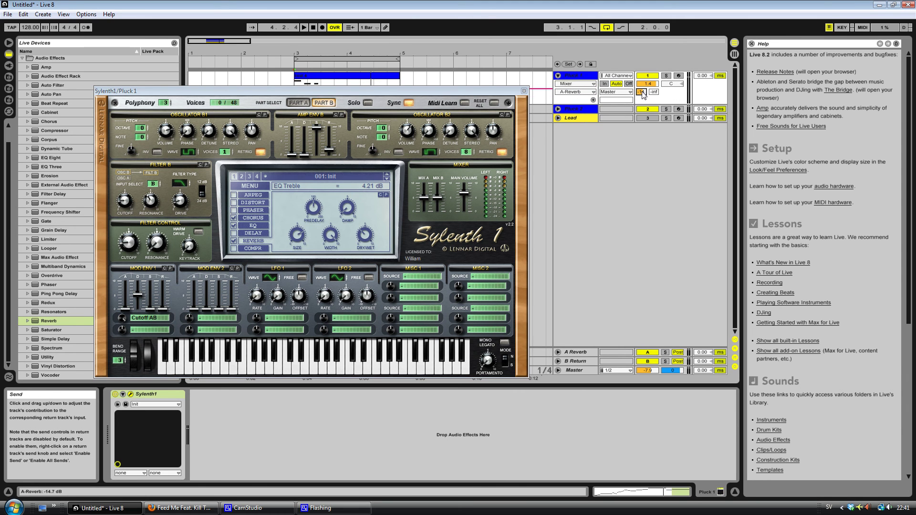
scroll(642, 91, down, 3)
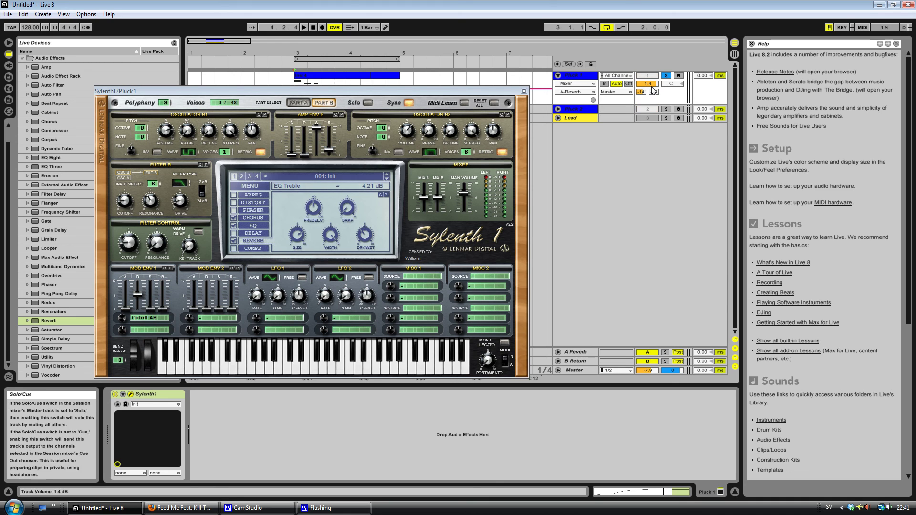
scroll(642, 95, down, 10)
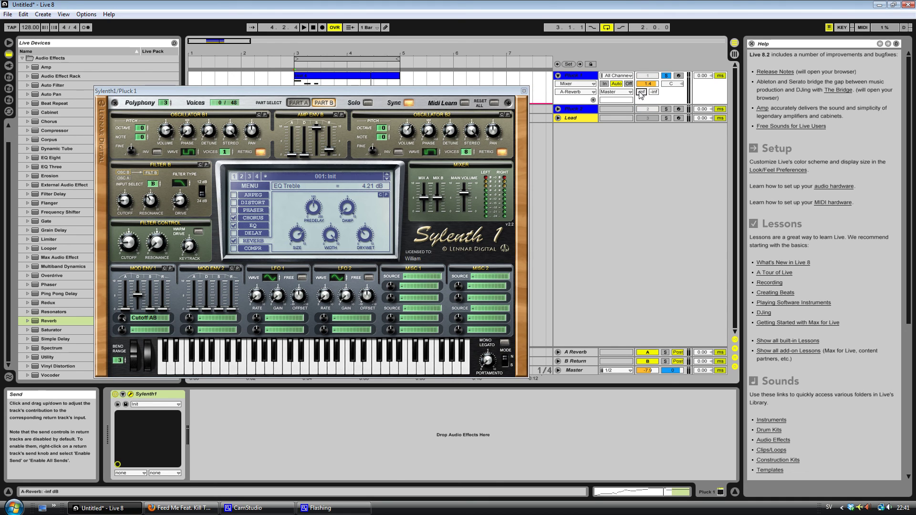
key(space)
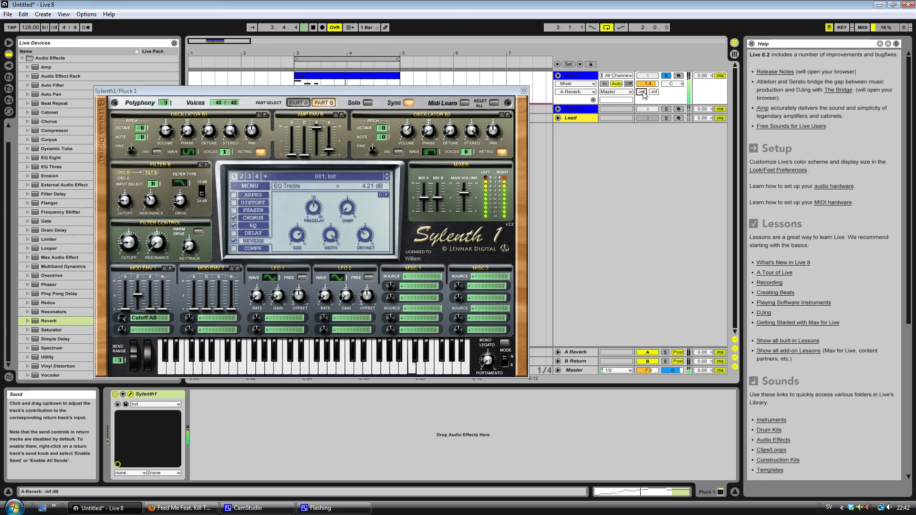
scroll(643, 94, up, 12)
scroll(644, 96, down, 3)
key(space)
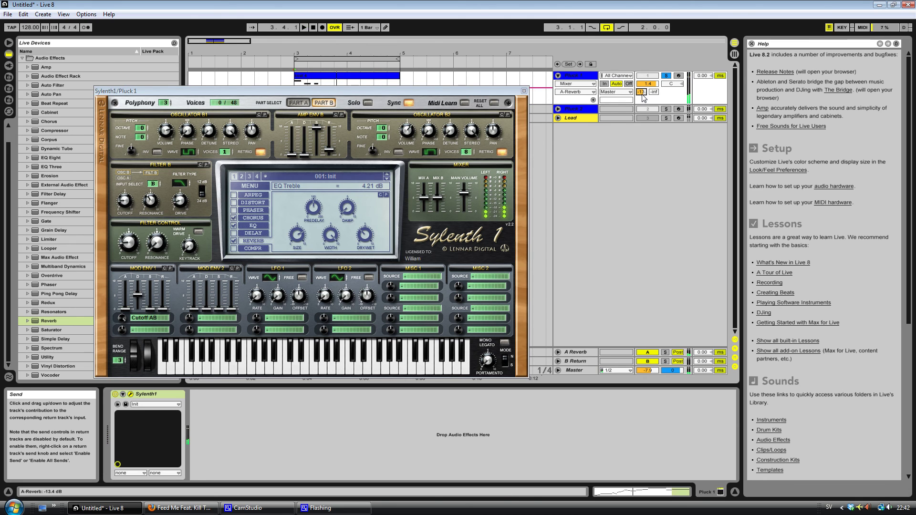
click(558, 76)
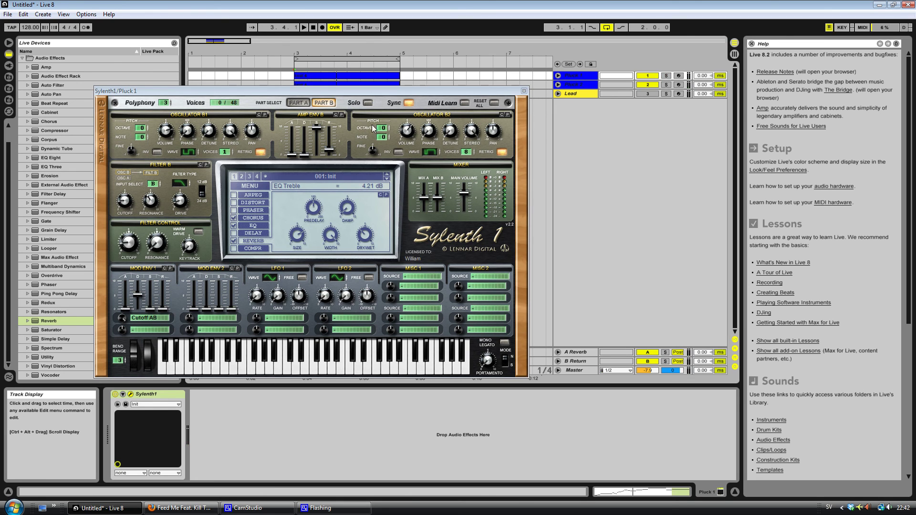
Close Pluck 1's synth window and open Pluck 2's Sylenth1 off to the side.
click(524, 90)
click(587, 84)
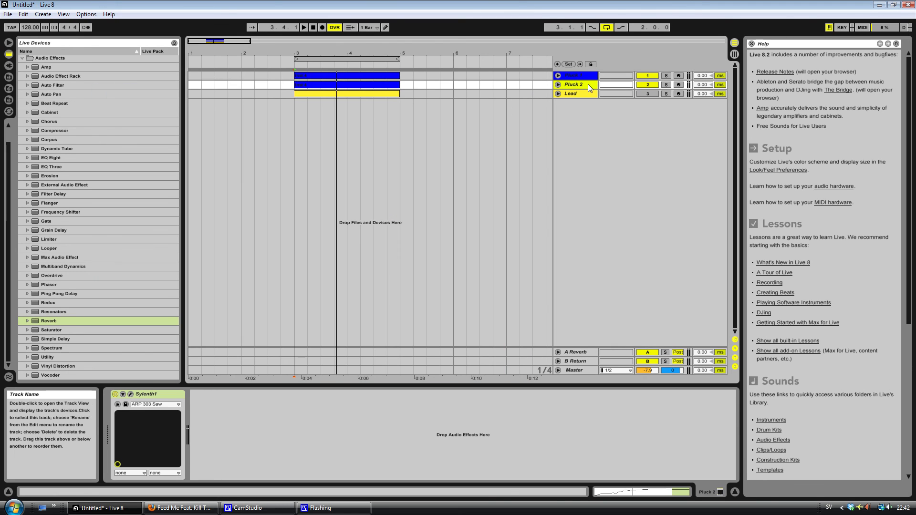
click(130, 394)
drag(551, 96, 530, 126)
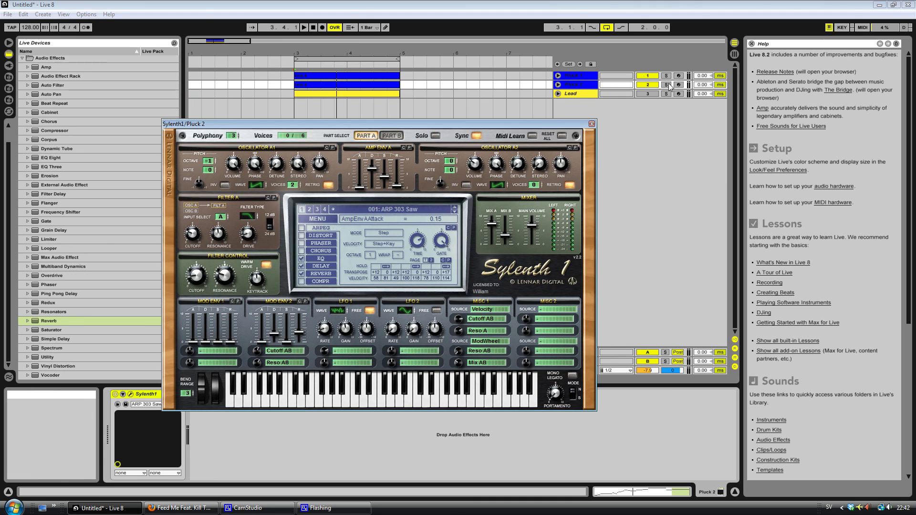
Solo Pluck 2, inspect its LFO 1 destinations unchanged, unsolo it, and select the Lead track.
click(667, 85)
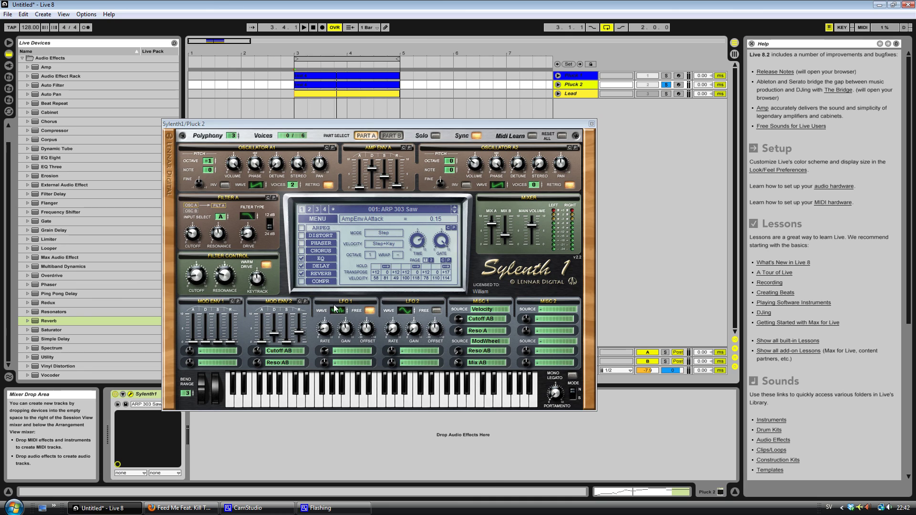
click(345, 352)
click(361, 338)
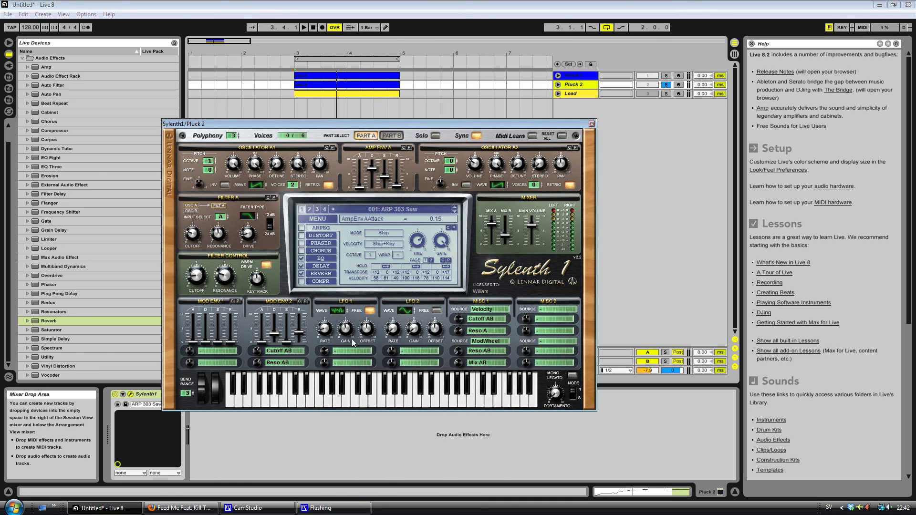
click(666, 84)
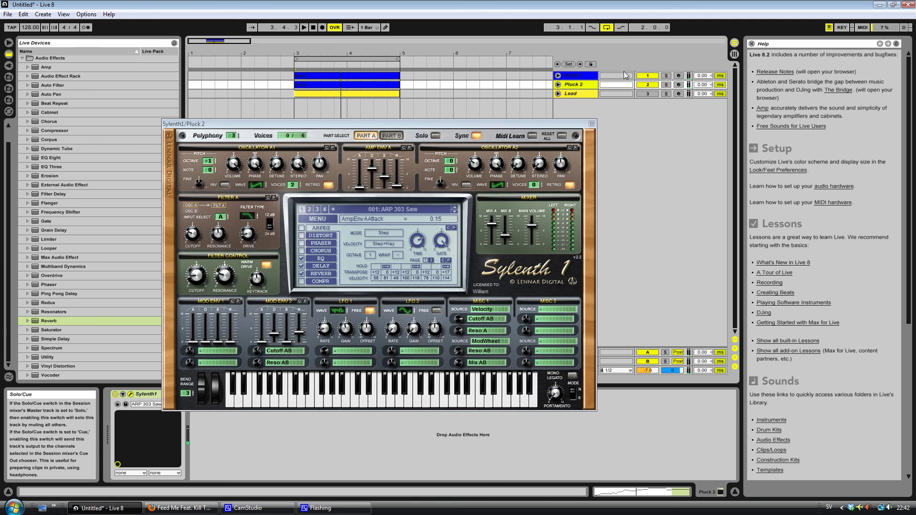
click(594, 94)
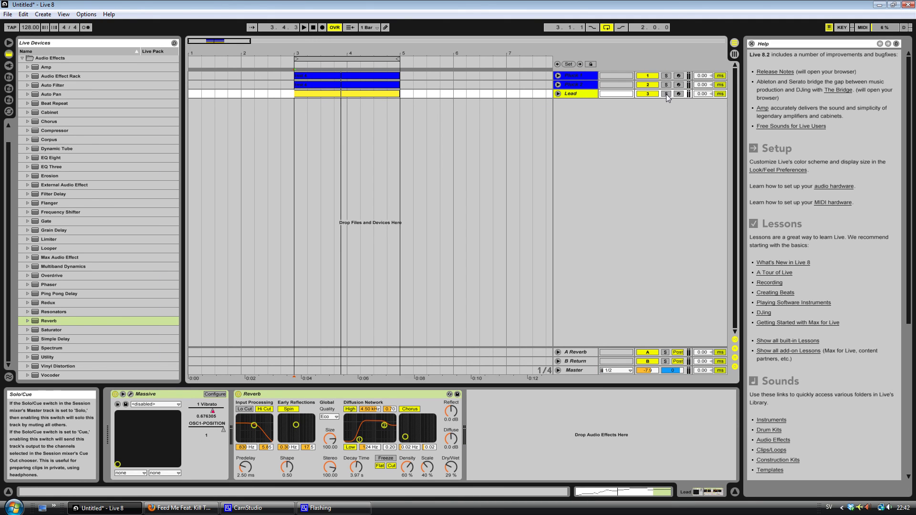
Start playback and open the Lead's Massive with the Feed Me Lead preset, keeping OSC1 on Bend+.
key(space)
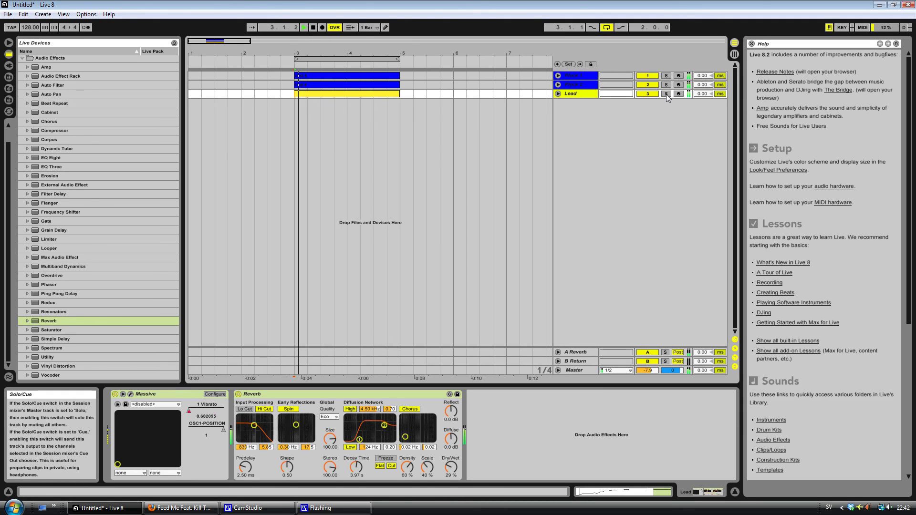
click(131, 394)
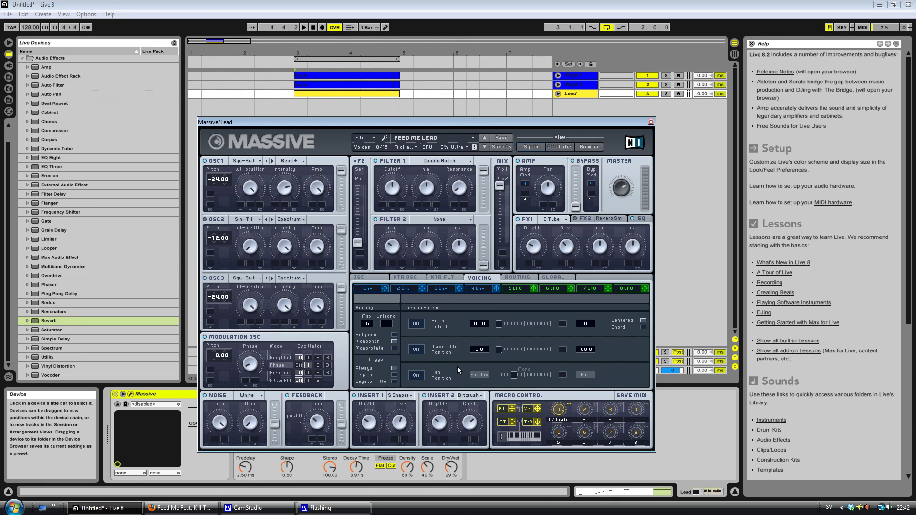
drag(413, 120, 455, 92)
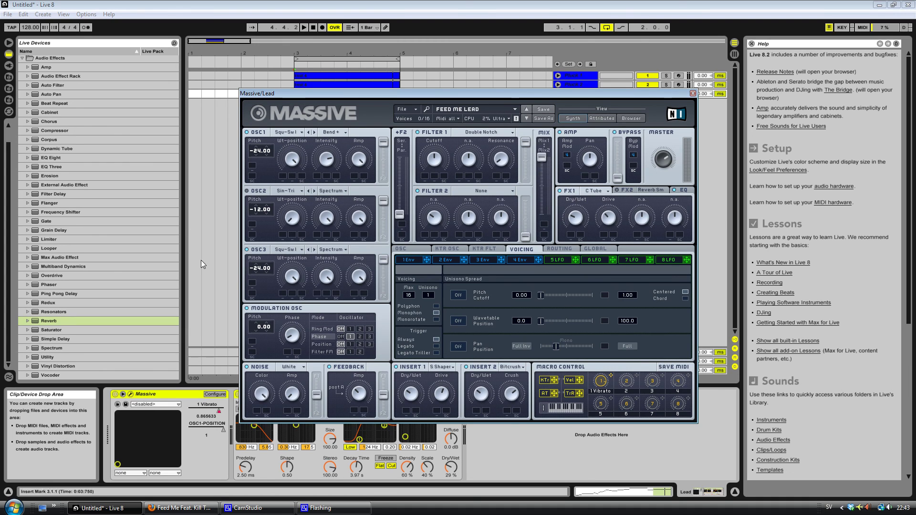
click(336, 133)
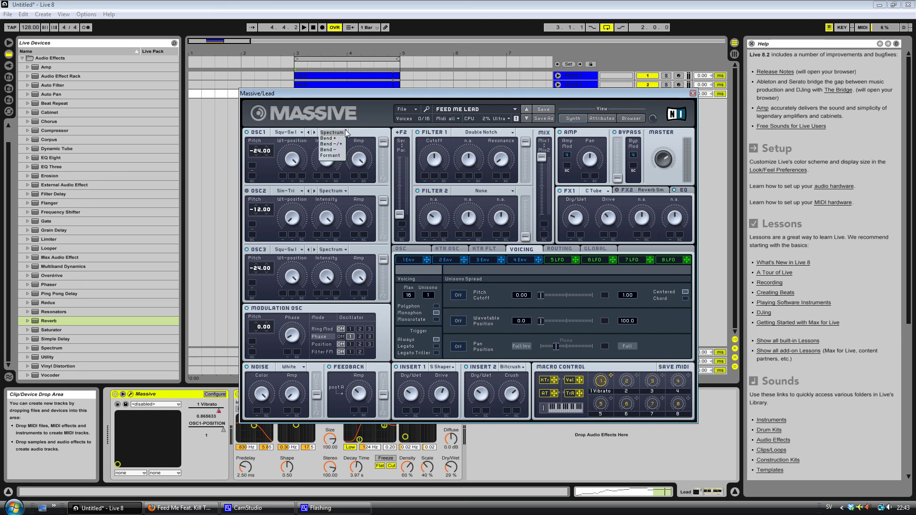
click(333, 138)
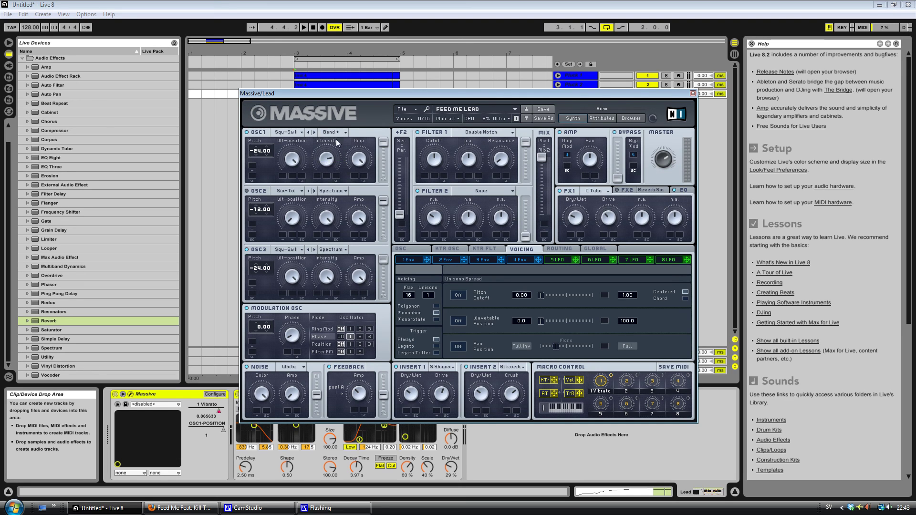
click(468, 134)
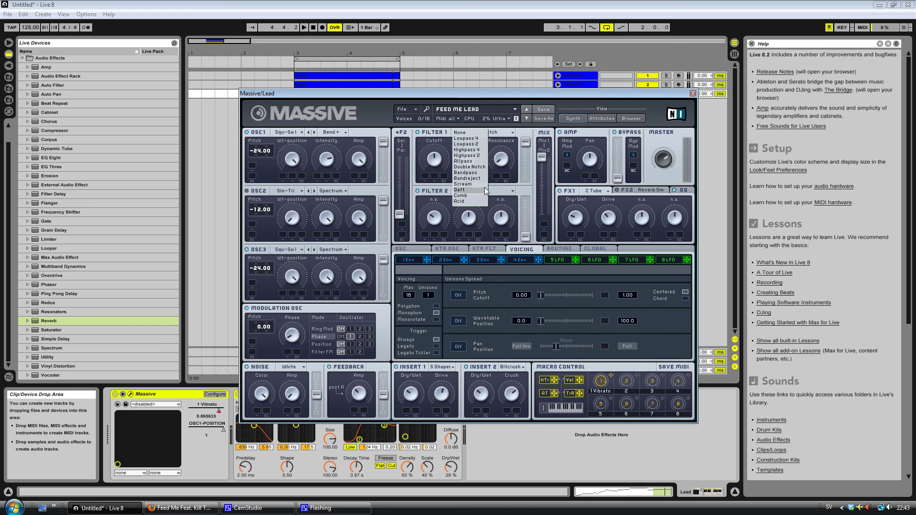
click(465, 166)
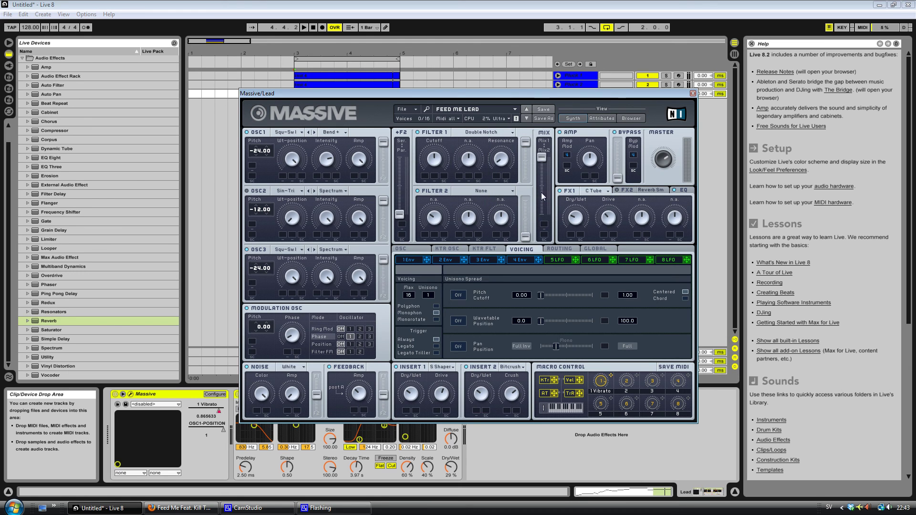
drag(403, 93, 385, 118)
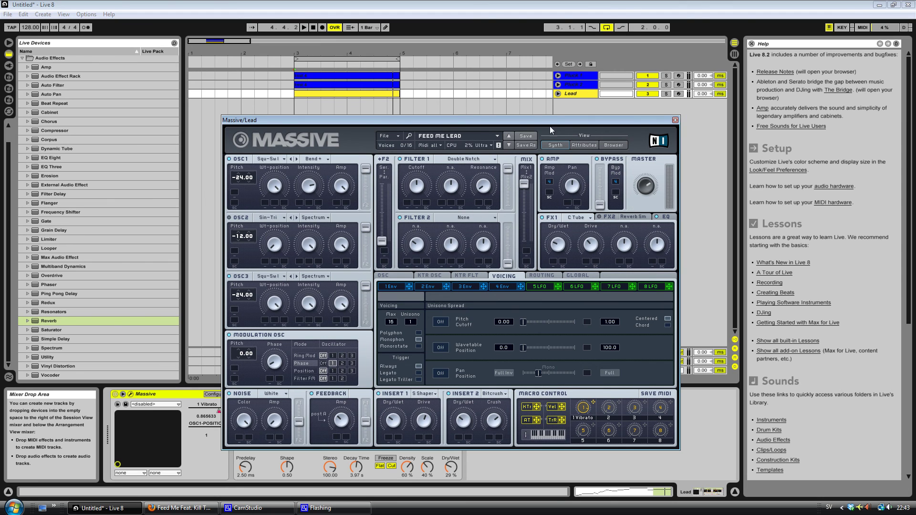
drag(549, 126, 490, 120)
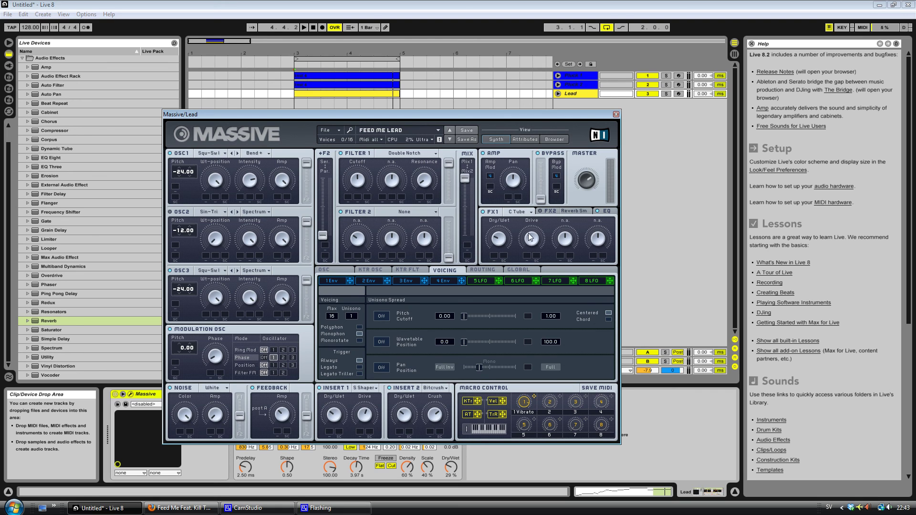
click(605, 212)
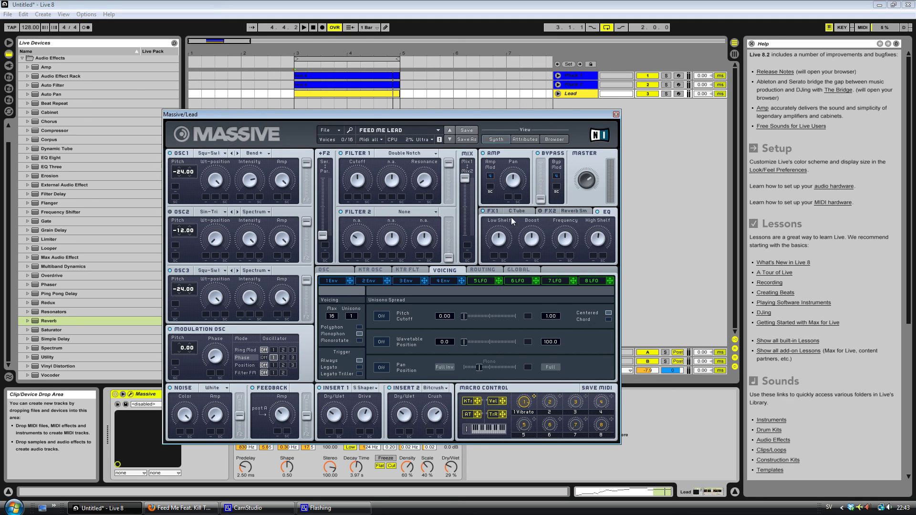
click(494, 212)
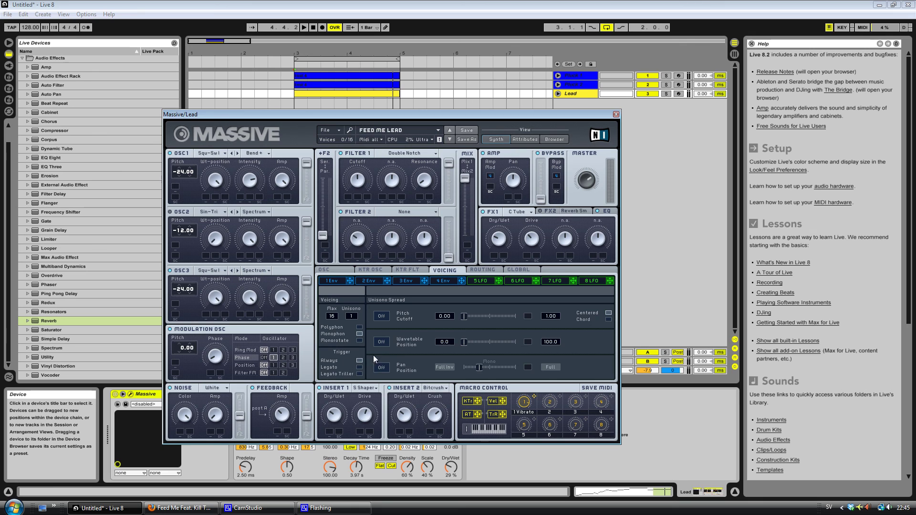
Check the Vibrato settings on the oscillator page of the Massive window.
drag(332, 115, 393, 105)
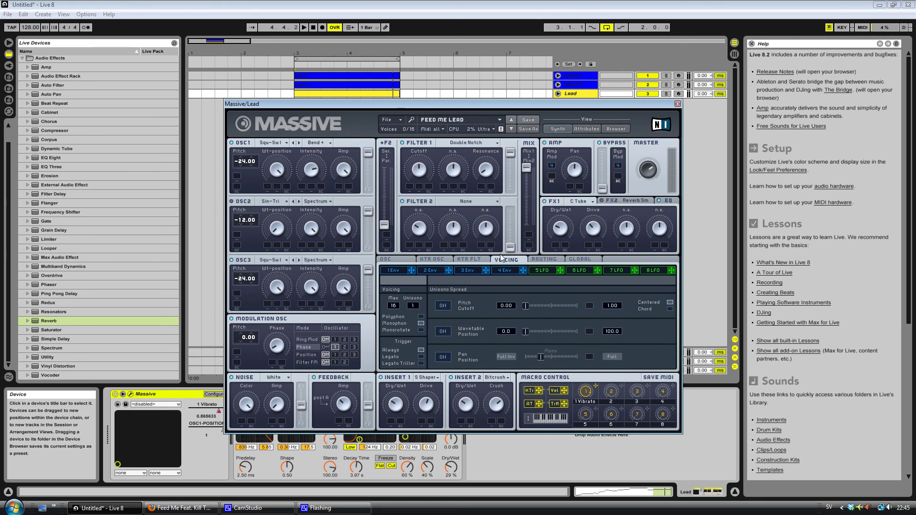
click(400, 258)
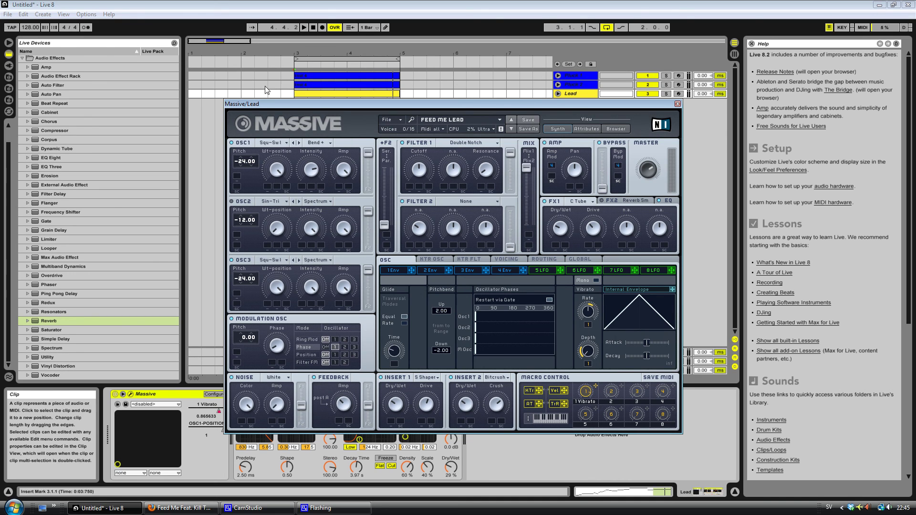
drag(270, 104, 229, 85)
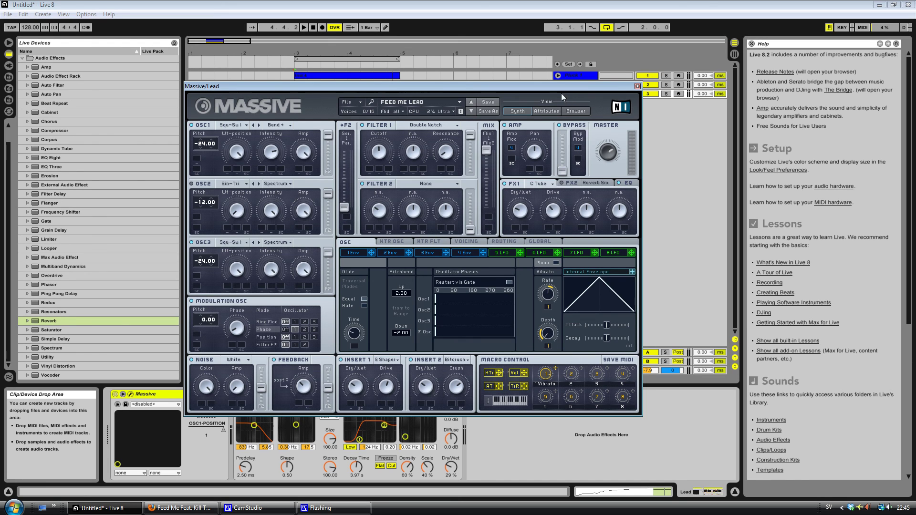
Close the Massive window and unfold the Lead track to show its automation lane.
drag(553, 90, 567, 123)
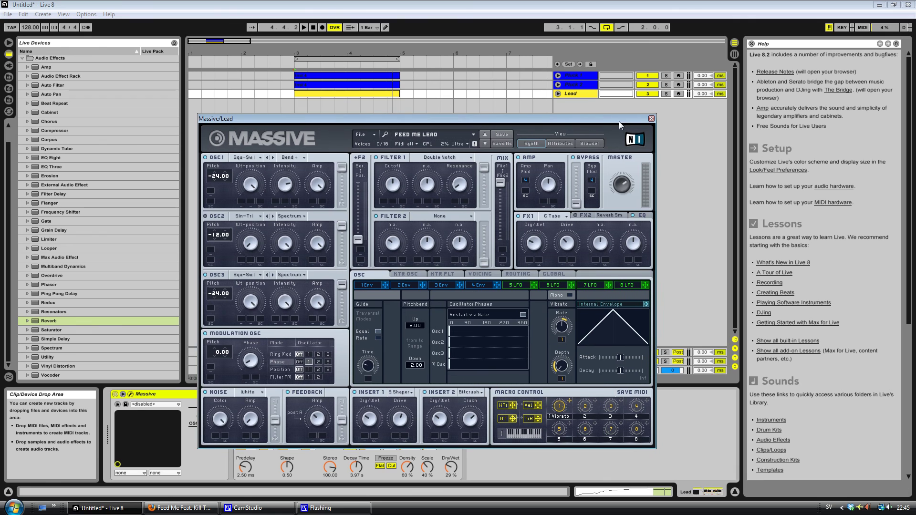
click(652, 119)
click(558, 93)
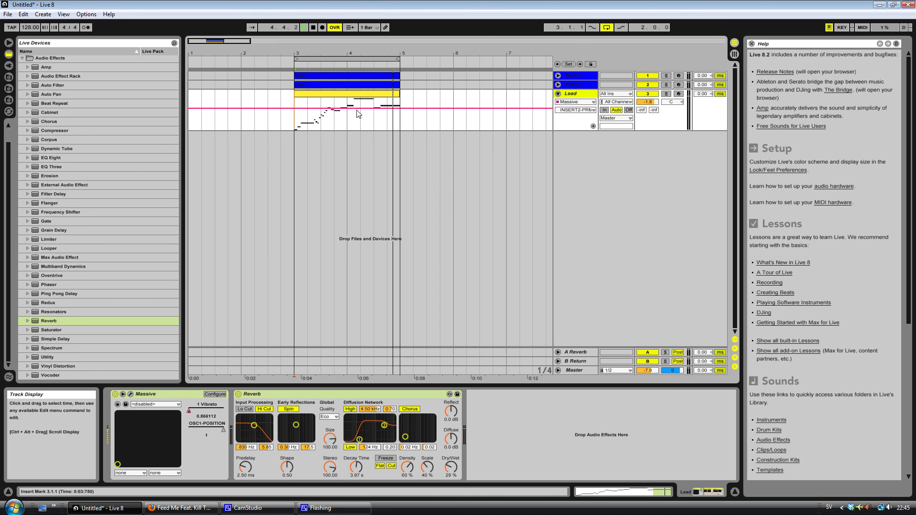
Start playback and re-enable the Lead track's Vibrato automation.
key(space)
click(131, 394)
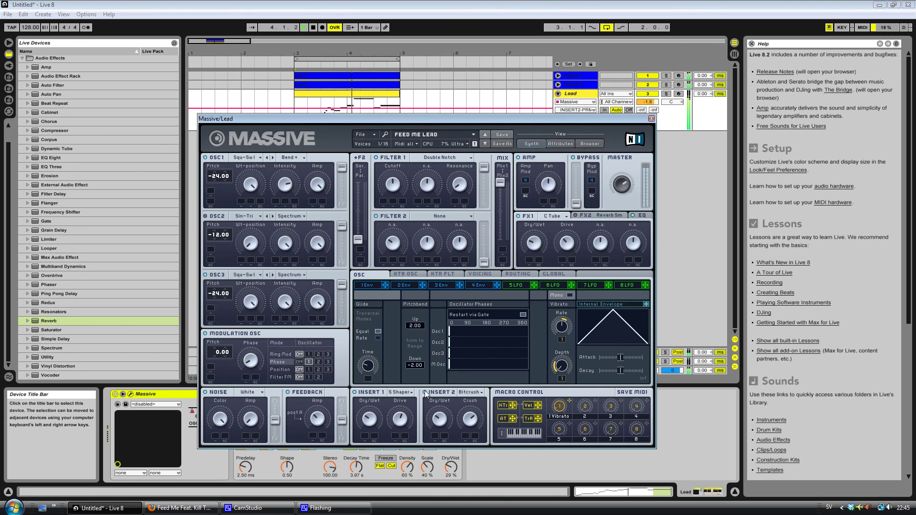
click(651, 118)
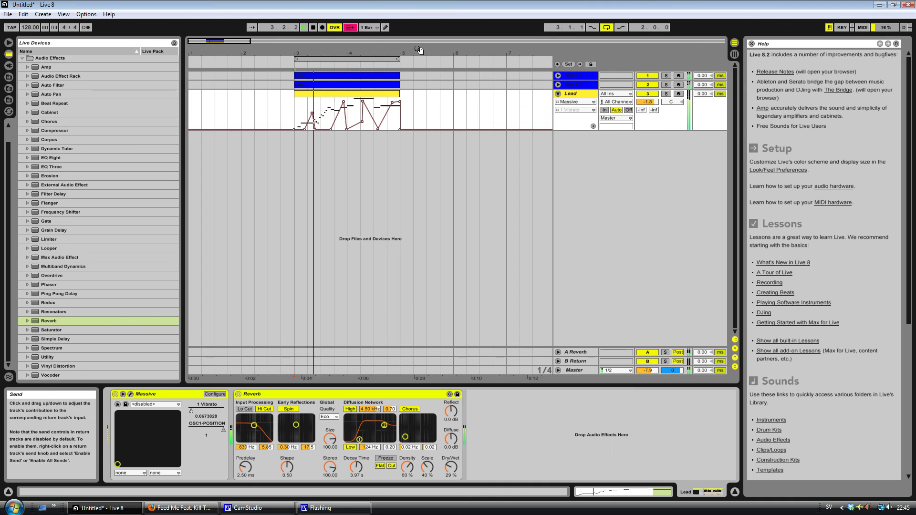
click(350, 27)
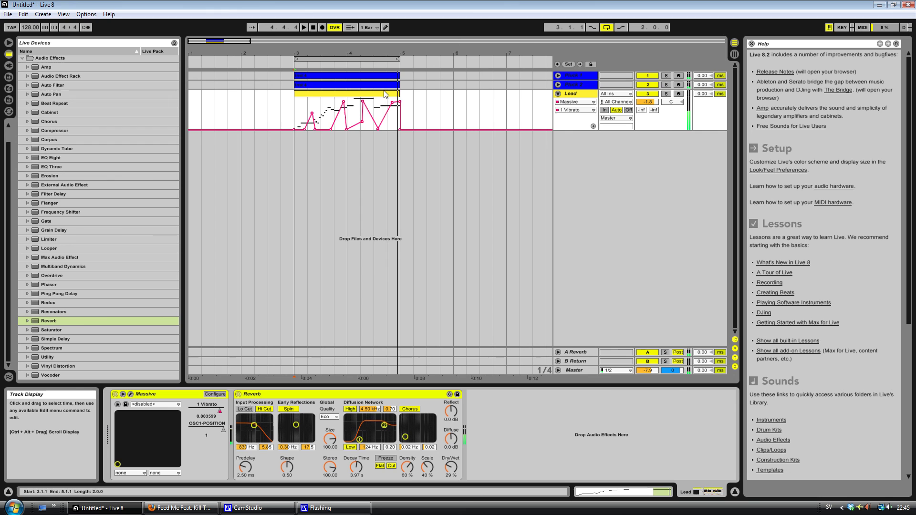
In Massive, raise OSC1 wavetable position to maximum, then lower it to about 0.18 during playback.
click(130, 393)
drag(294, 119, 468, 149)
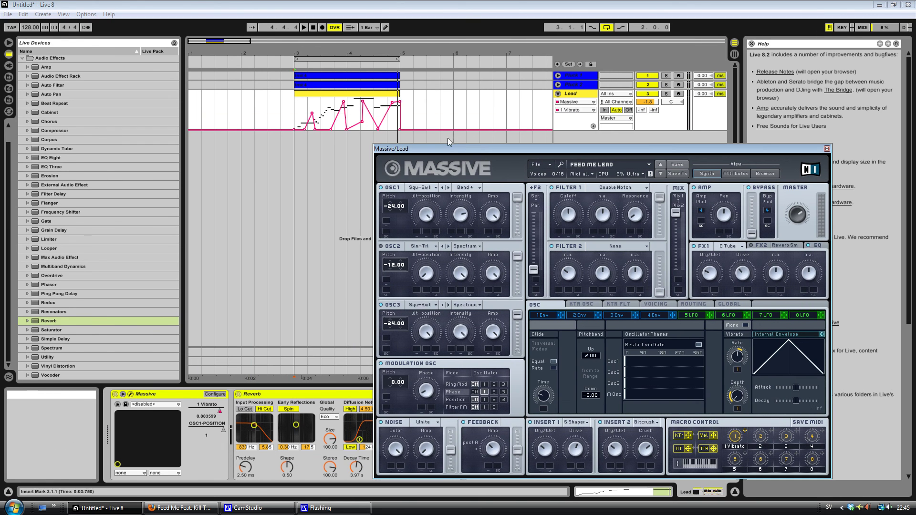
click(429, 215)
drag(430, 214, 428, 213)
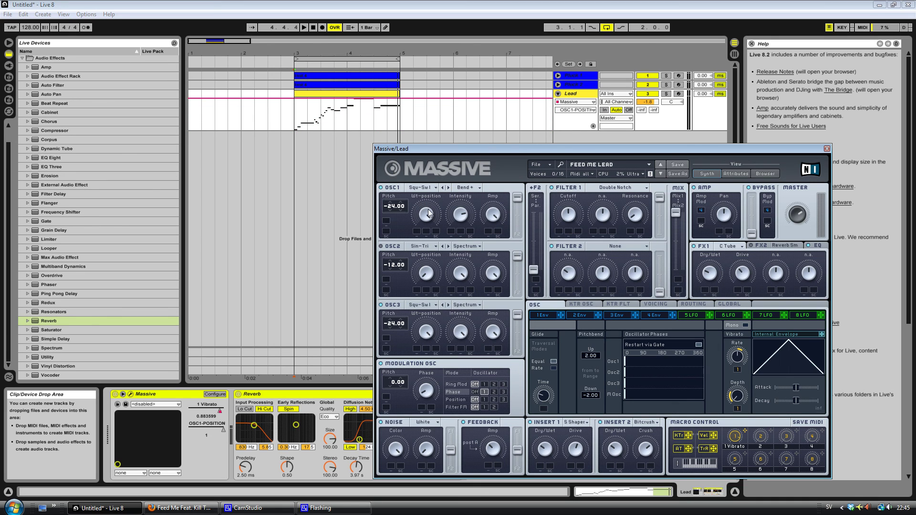
key(space)
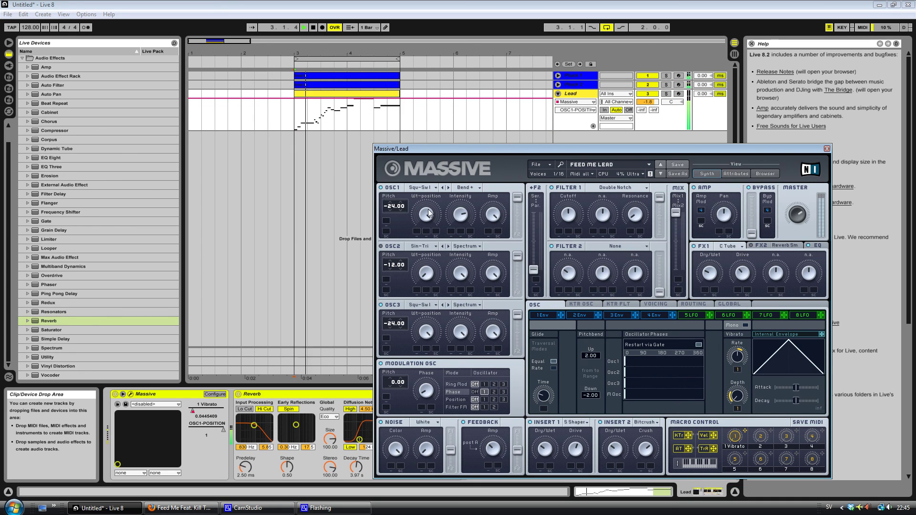
drag(428, 213, 428, 280)
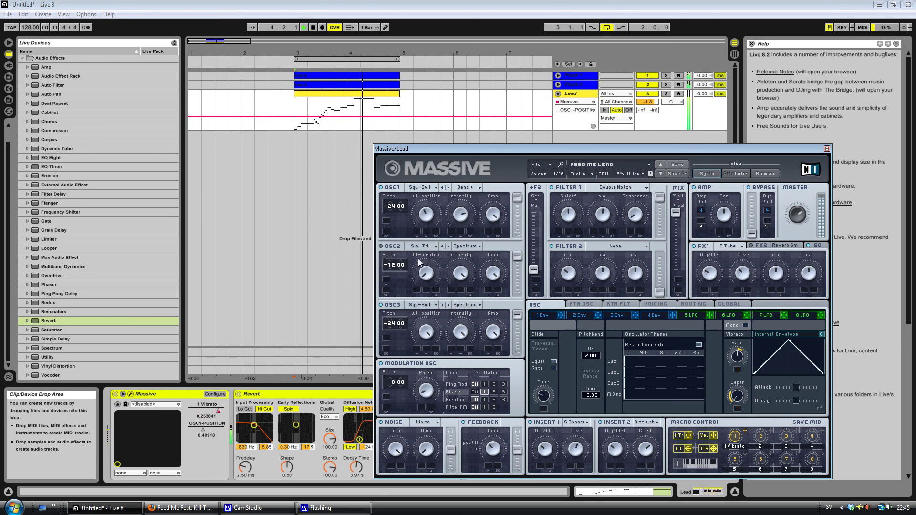
Raise the modulation oscillator phase, stop playback, undo, and move Massive aside to reveal the Reverb.
click(424, 392)
mouse_move(423, 394)
mouse_down()
mouse_move(435, 353)
mouse_move(423, 392)
mouse_up()
key(space)
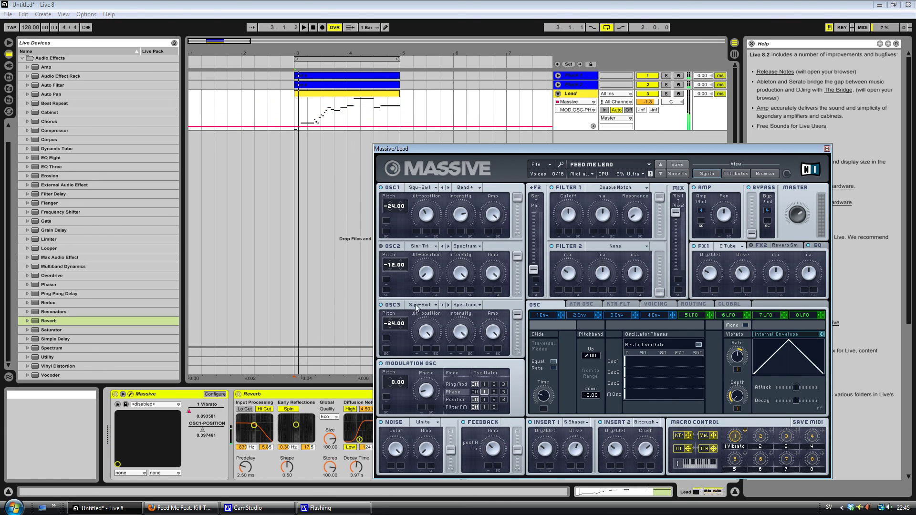
key(ctrl+z)
key(ctrl+z)
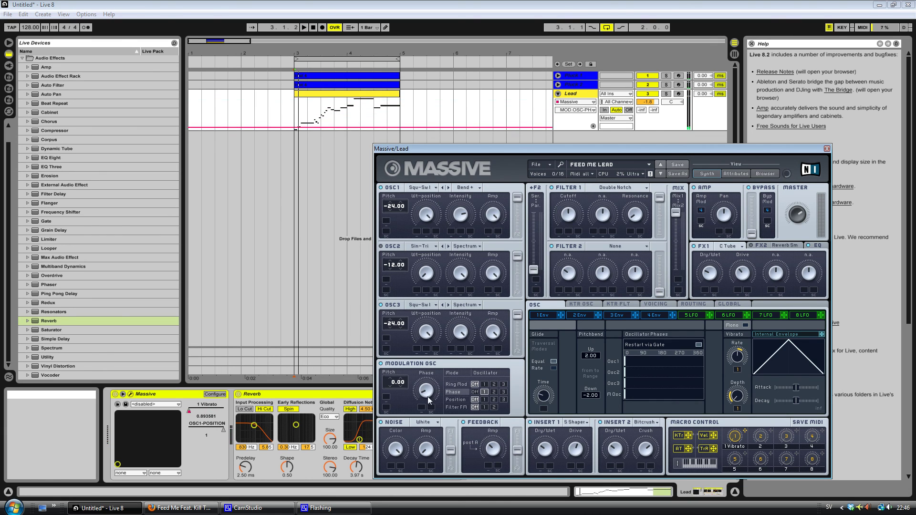
drag(422, 149, 549, 141)
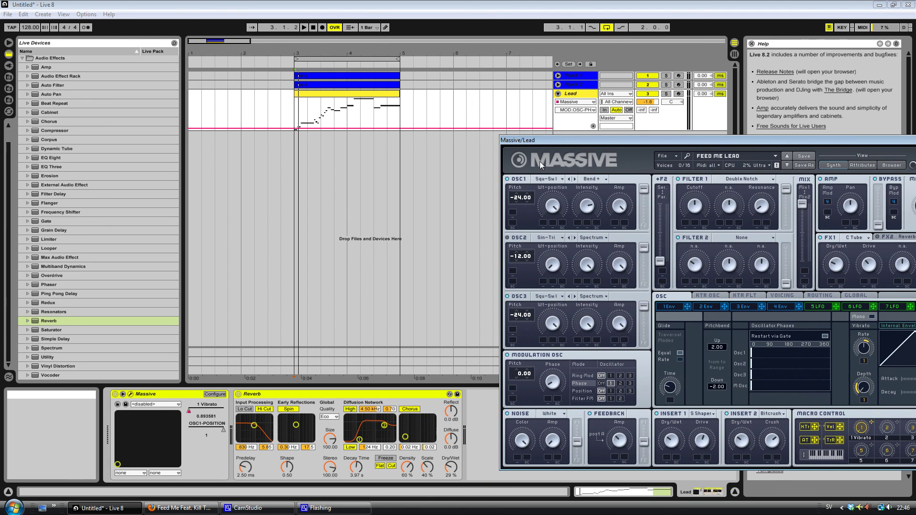
Select the Reverb device, close the Massive window, and bring CamStudio's window forward and reposition it.
click(327, 396)
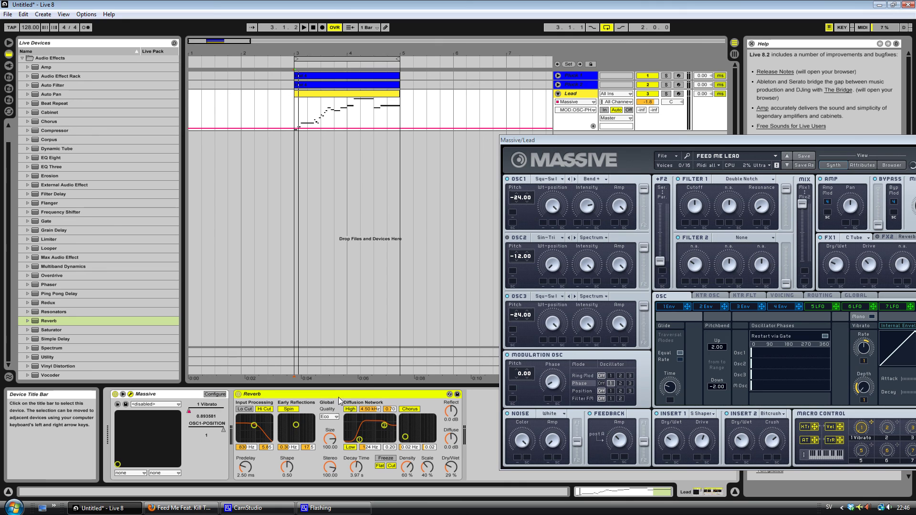
drag(620, 141, 213, 133)
click(548, 133)
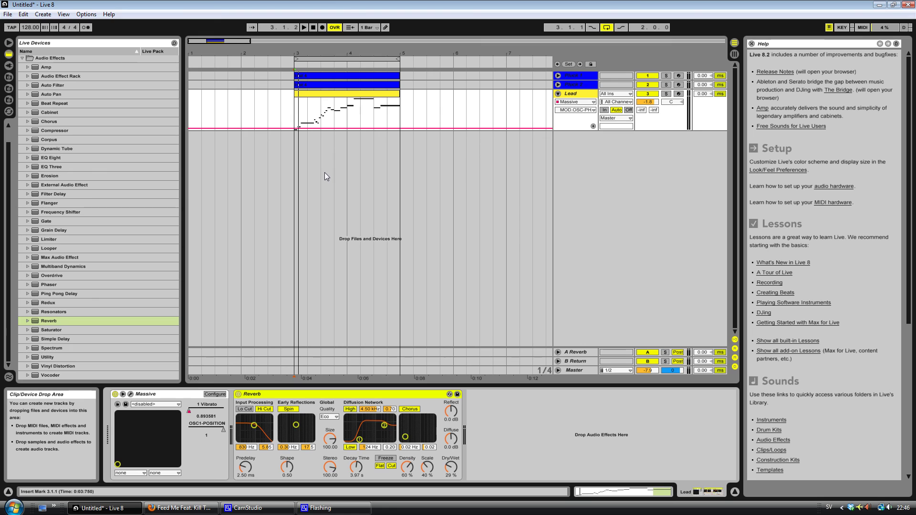
click(271, 510)
drag(511, 132, 454, 150)
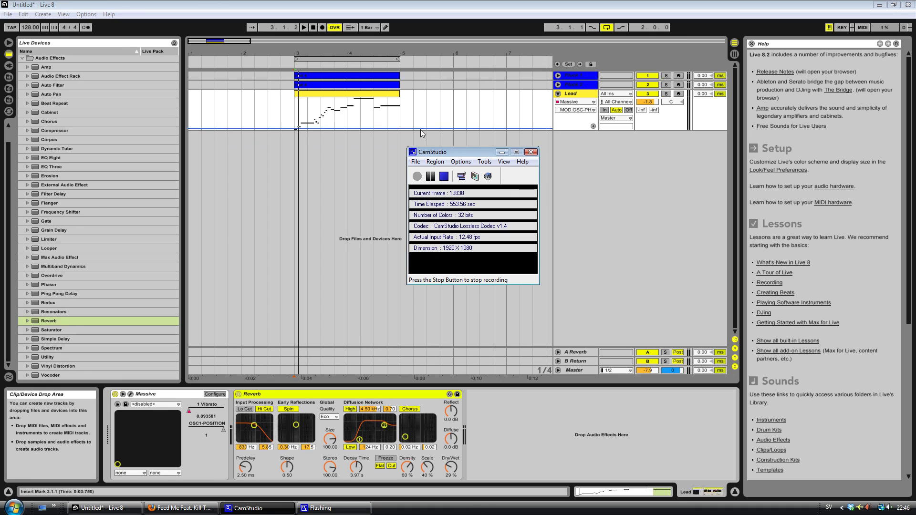